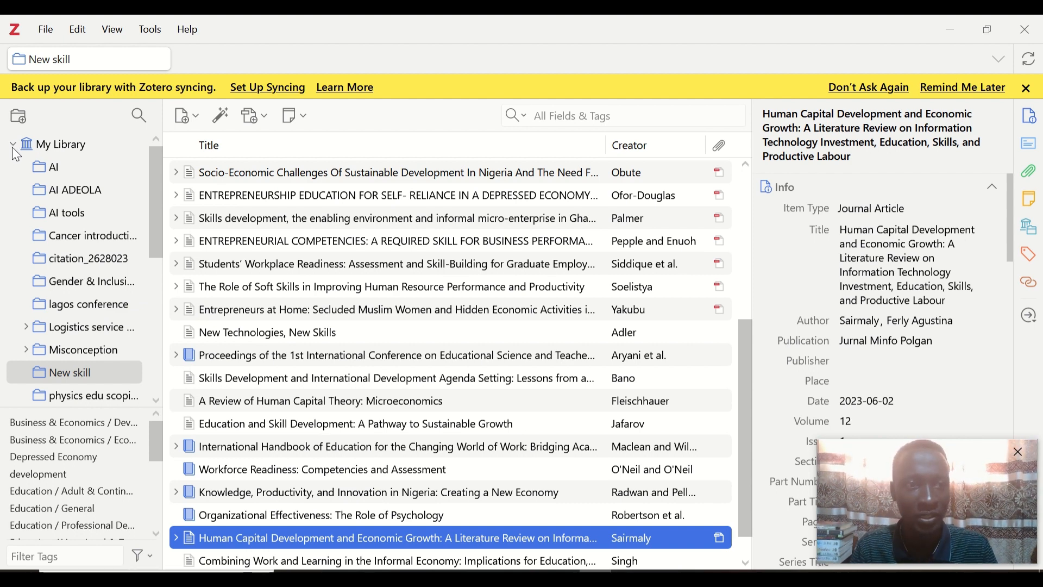
Step: Create a new collection named "AI and Science Education" directly under My Library
left_click(12, 145)
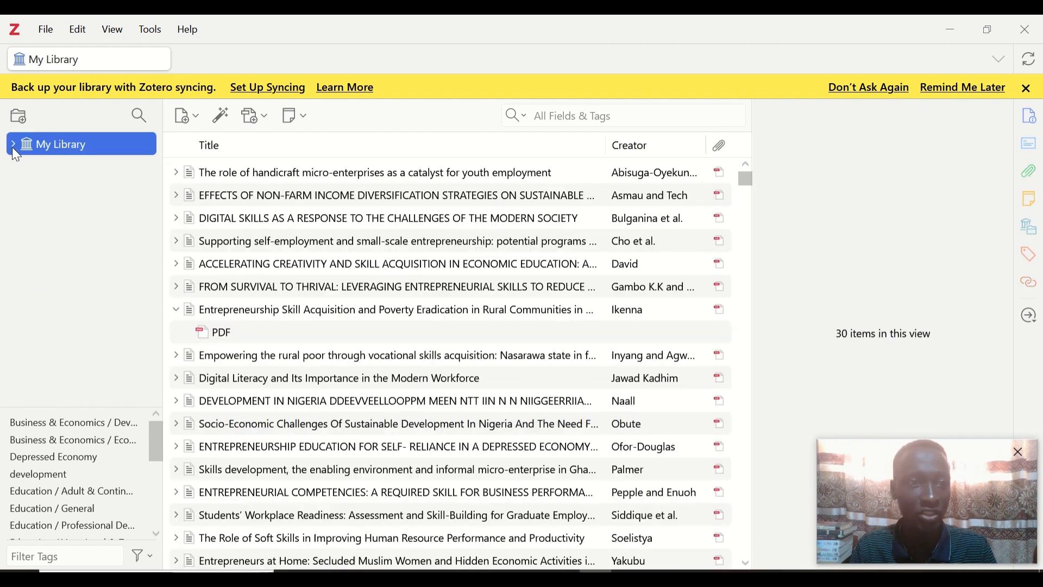
left_click(12, 147)
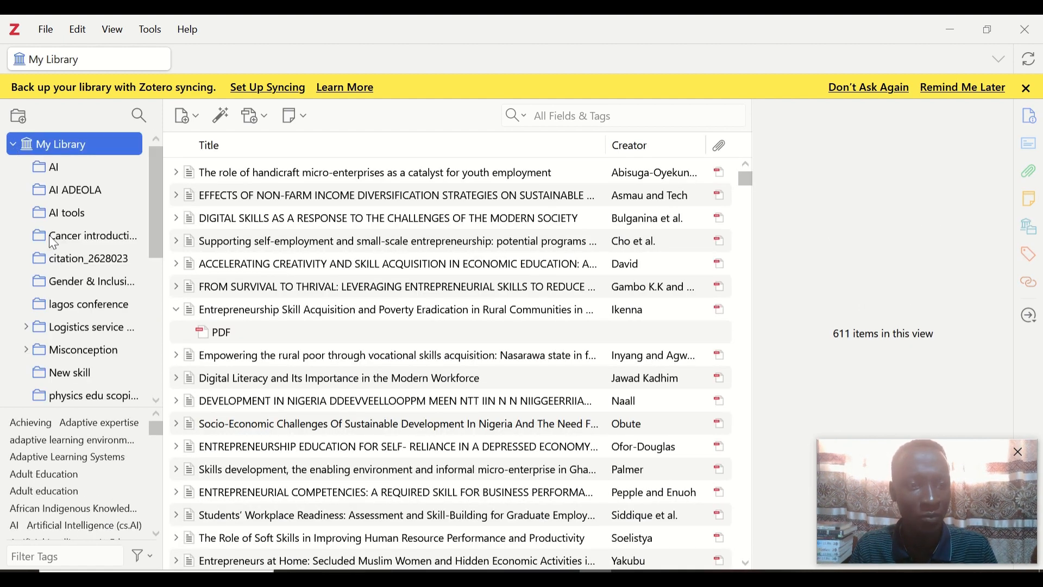
right_click(90, 141)
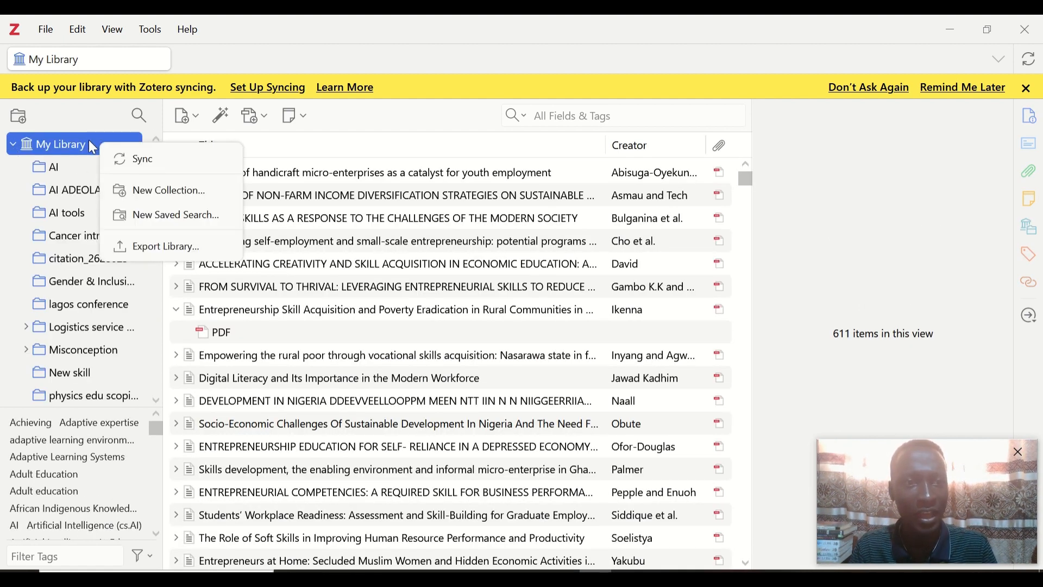
left_click(147, 201)
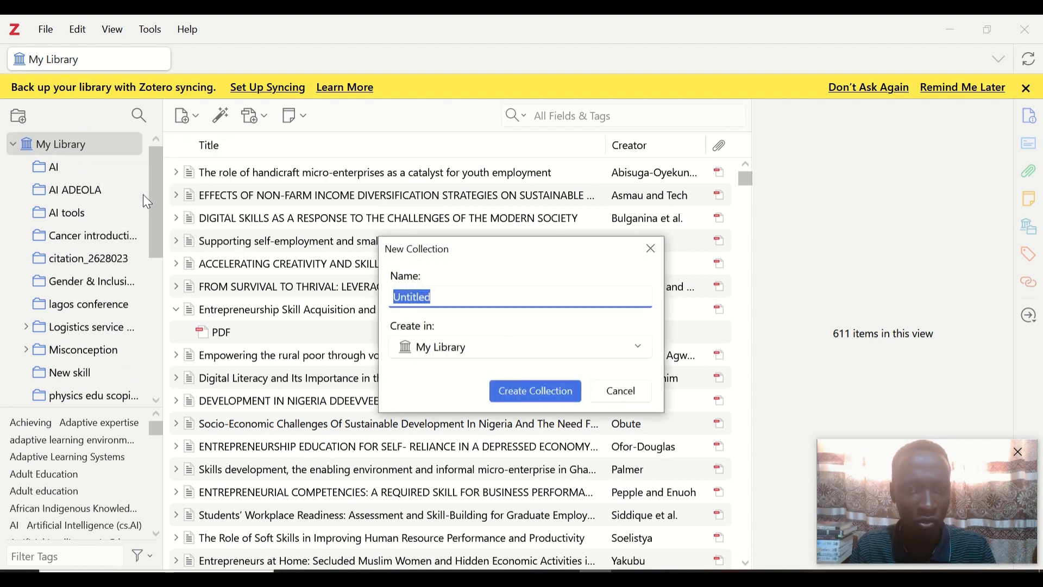
key("BackSpace")
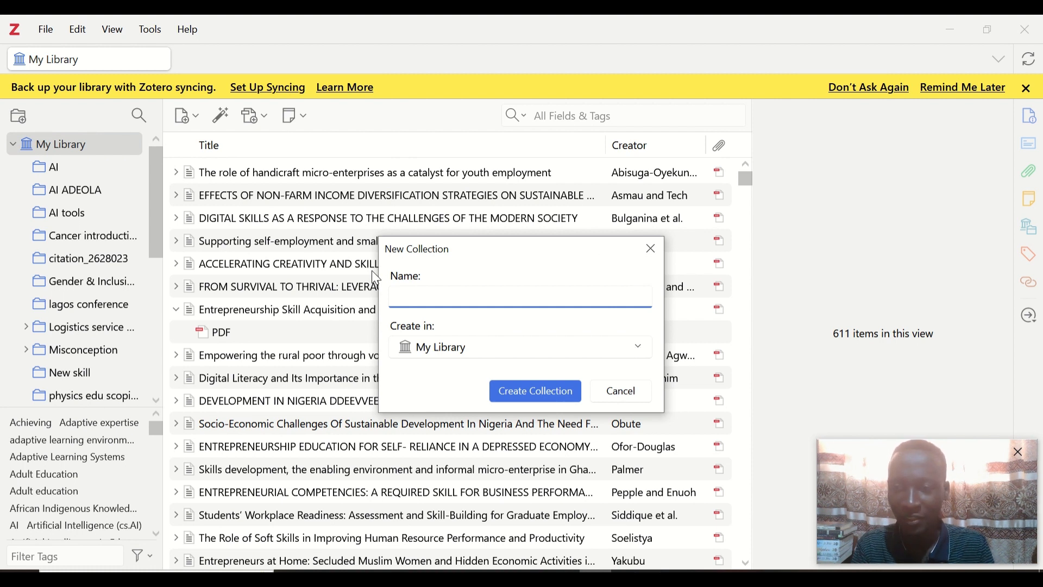
type("AI")
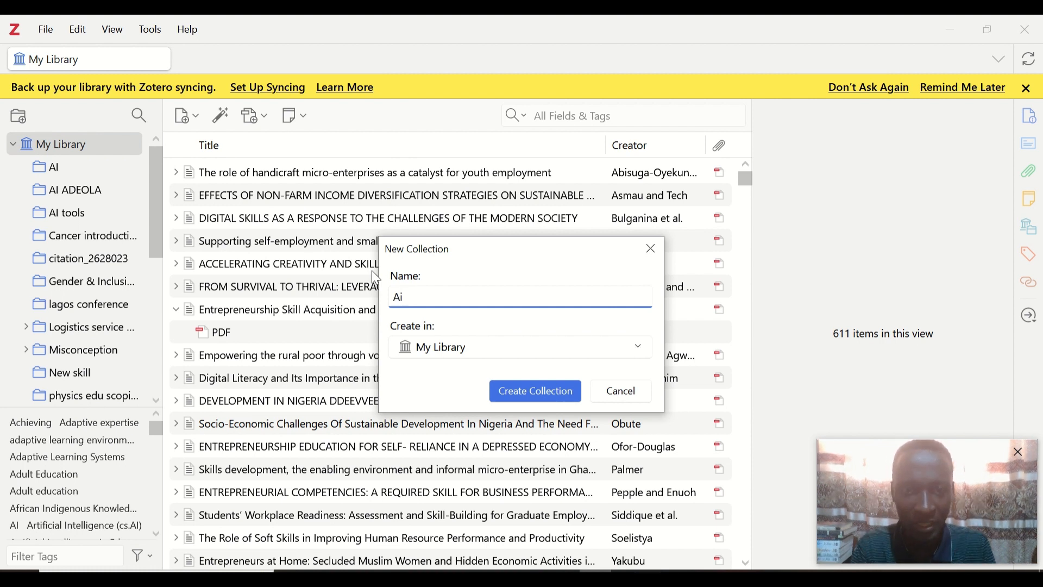
type(" a")
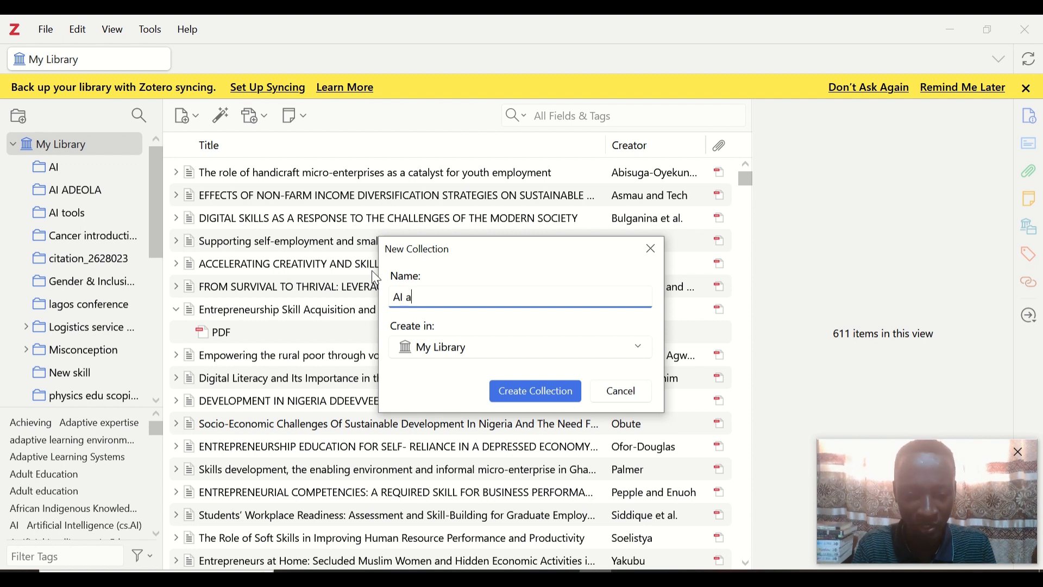
type("nd Science")
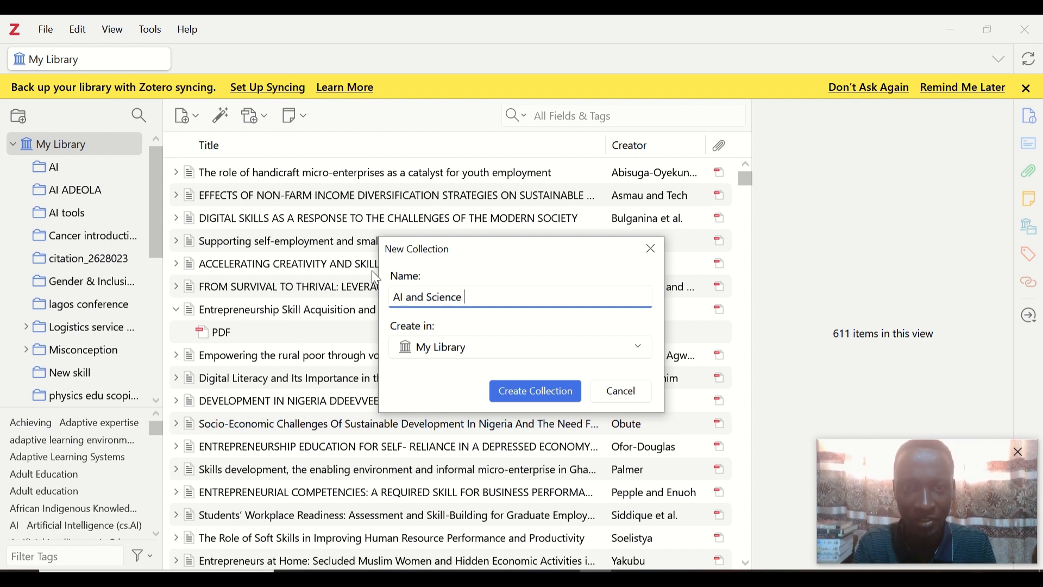
type(" Education")
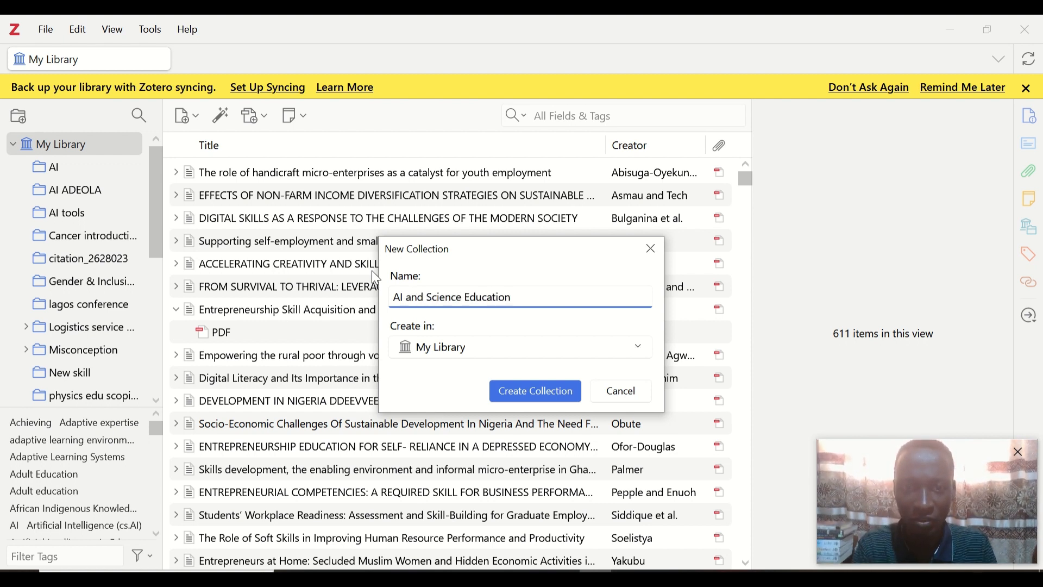
left_click(542, 393)
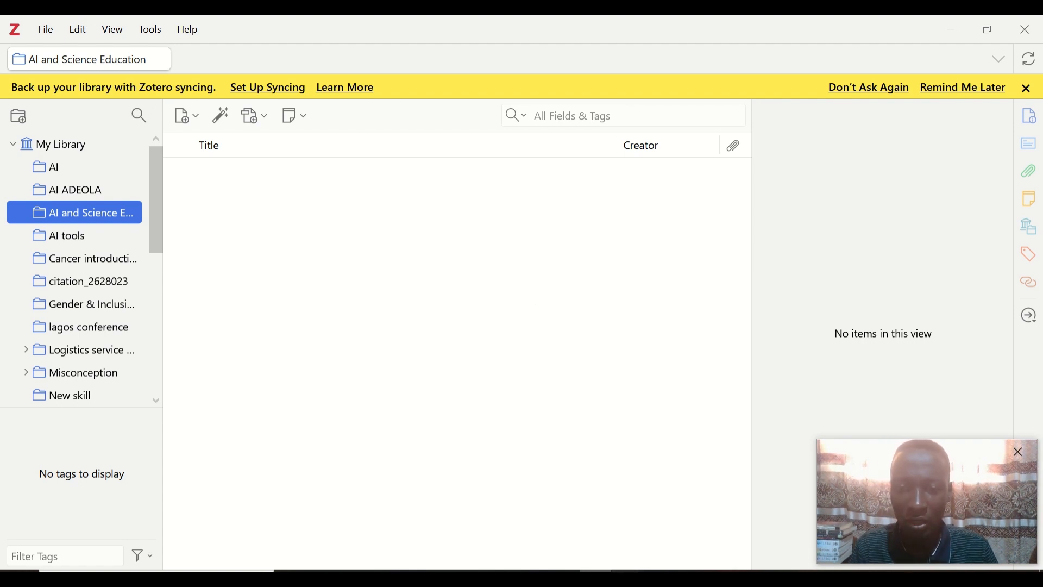
Step: Switch to the blank Word document and display the Zotero citation tools
mouse_move(629, 579)
left_click(666, 543)
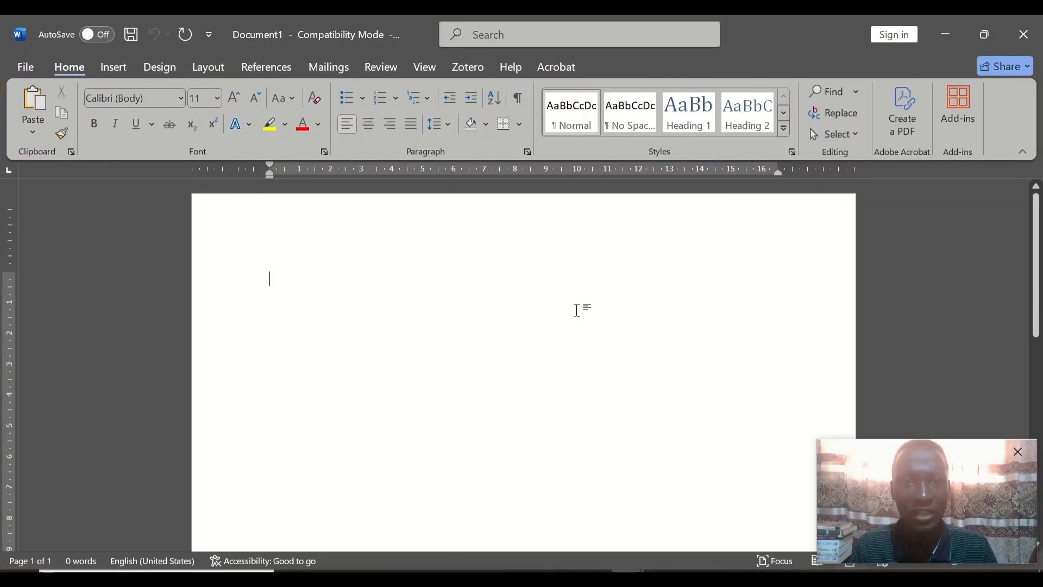
left_click(470, 69)
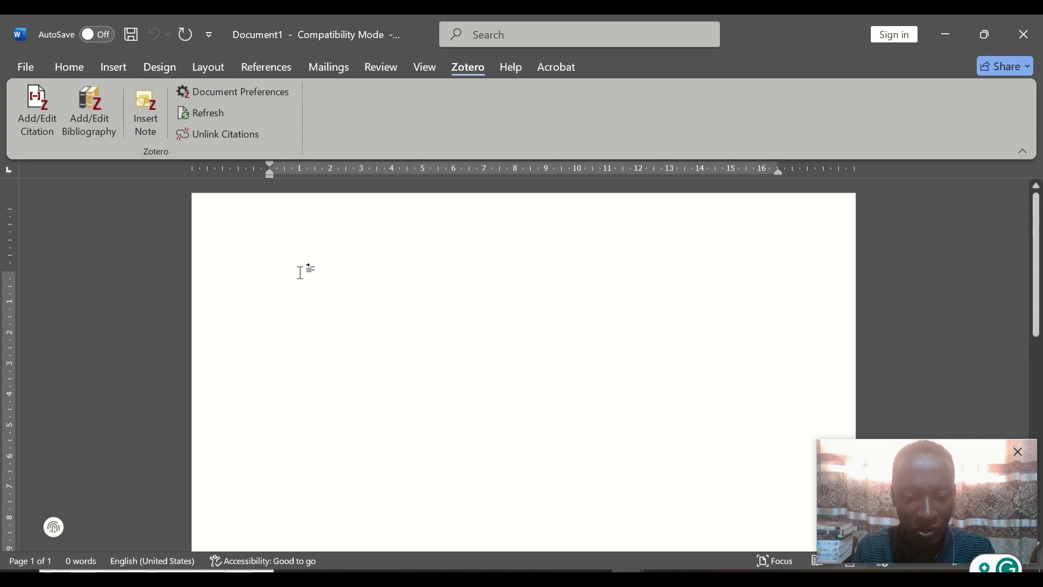
Step: Write "Science Education is defined as the act" in the document, correcting the misspelled word "Science"
type("Sciecne")
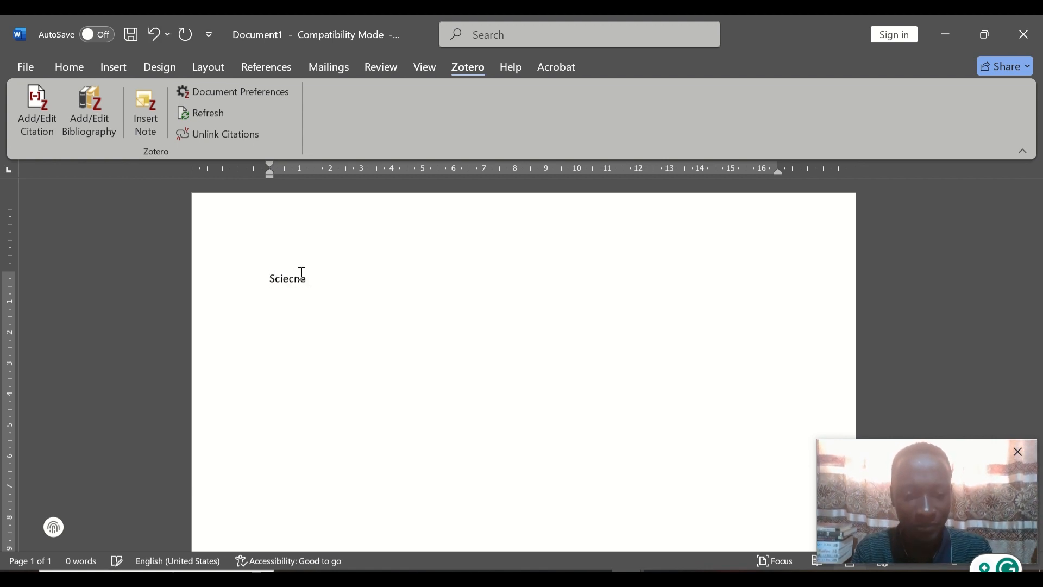
type(" Education")
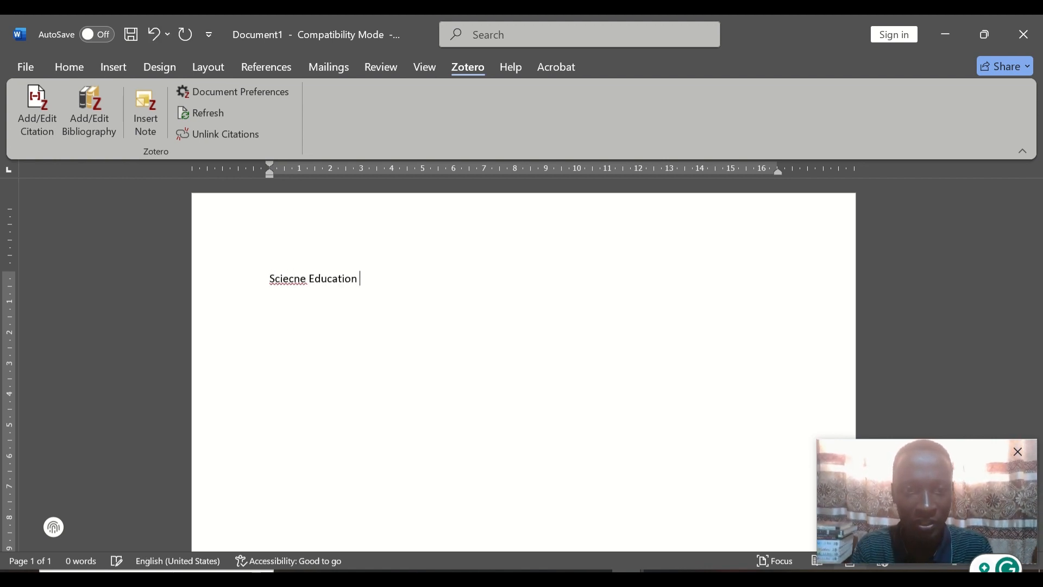
type(" is define")
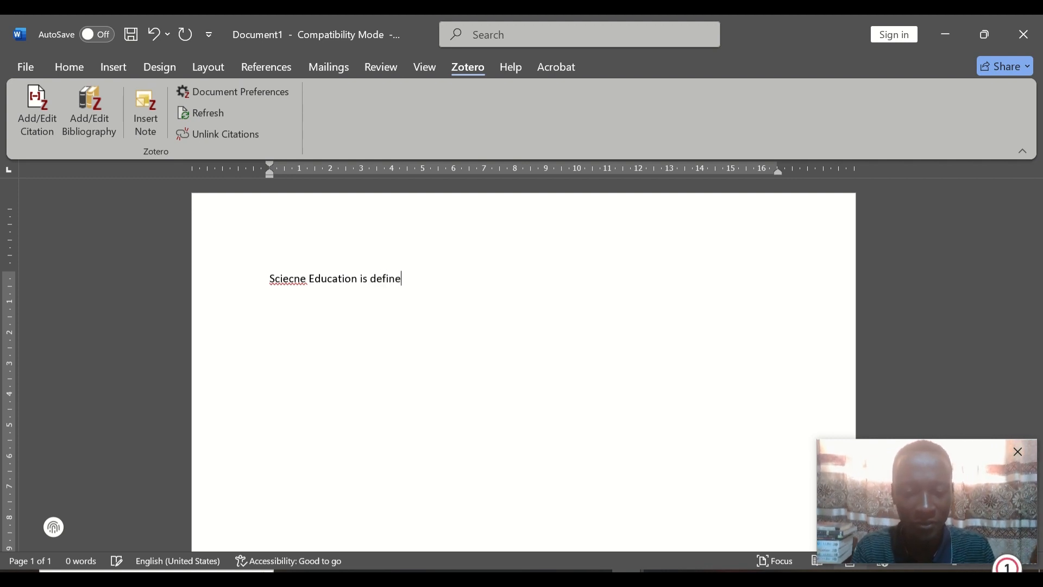
type("d as the ")
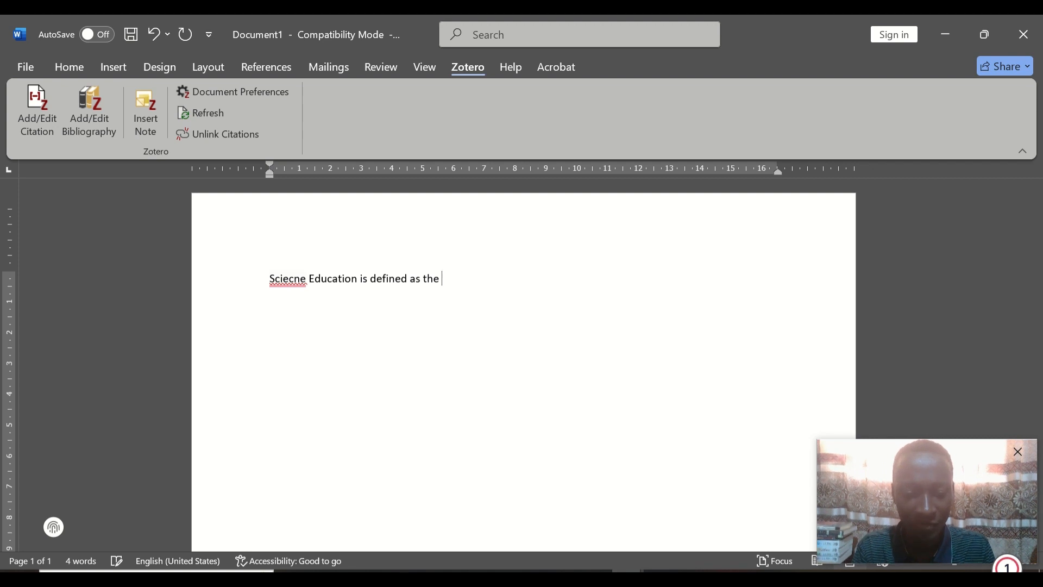
type("act")
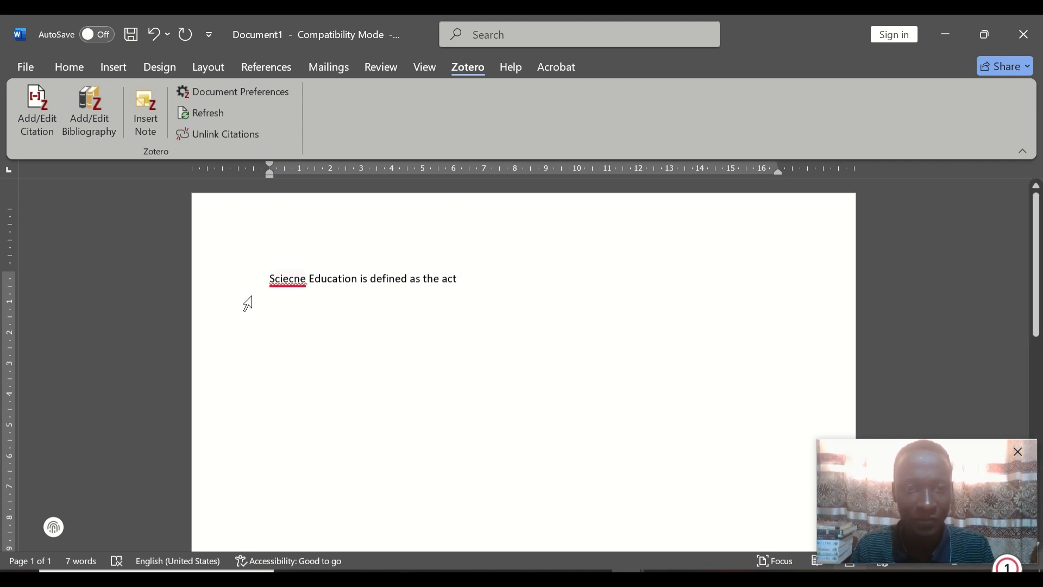
mouse_move(288, 276)
left_click(307, 316)
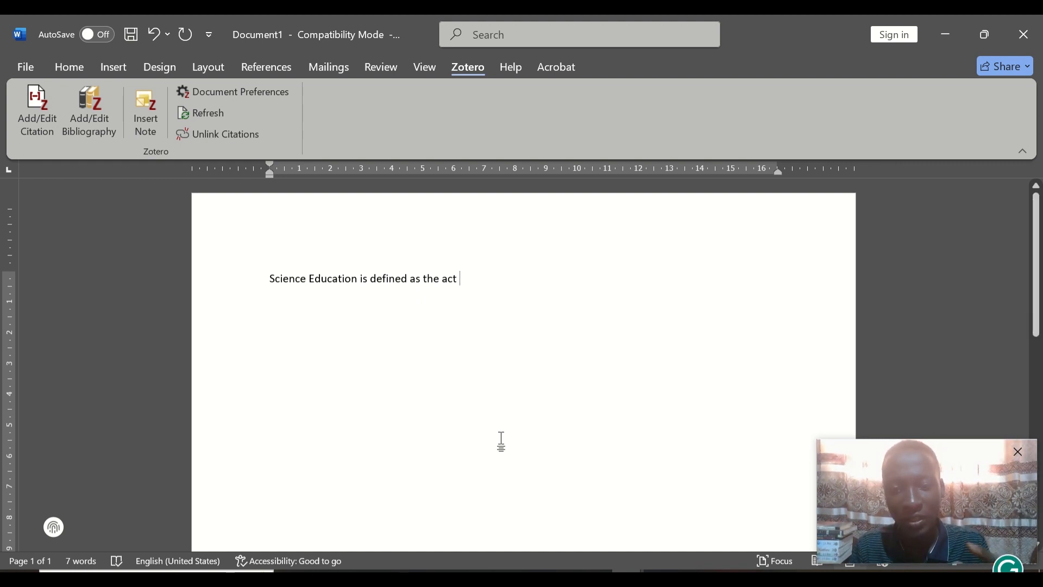
Step: Switch to Google Scholar in the Brave browser and try to replace the existing query with a search for "science Education"
key("alt+Tab")
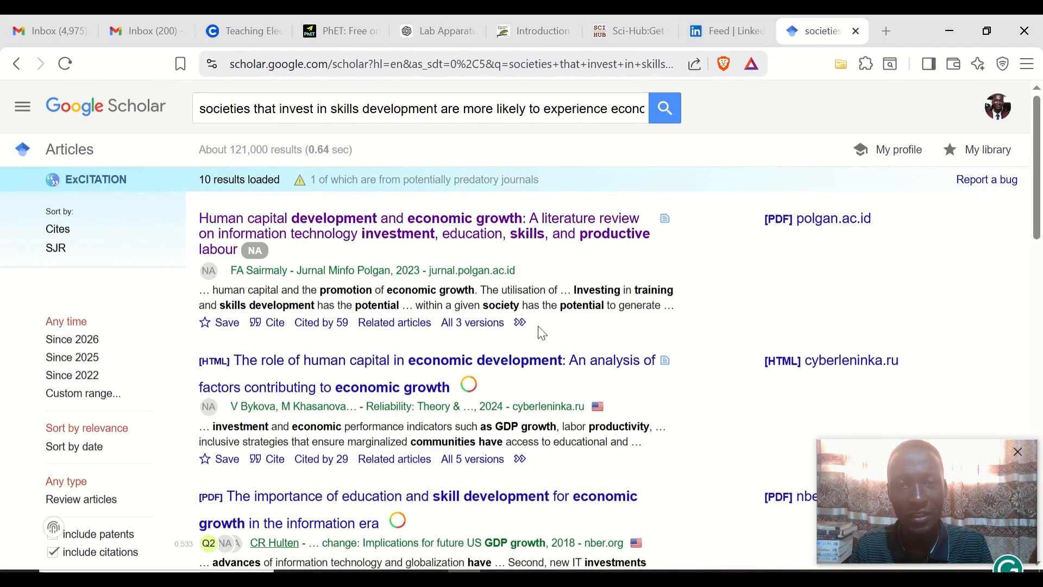
left_click(383, 110)
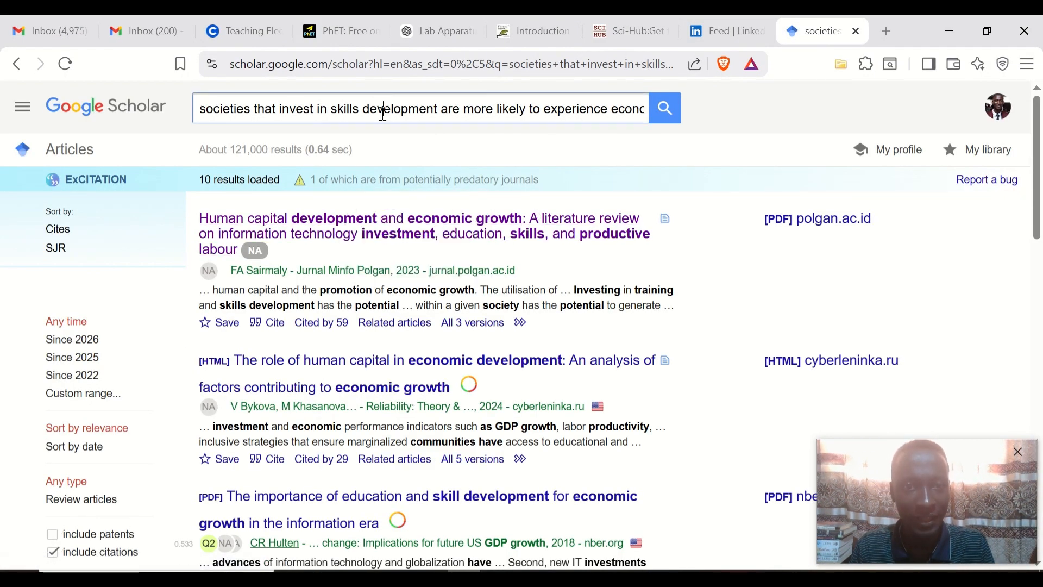
key("ctrl+a")
key("BackSpace")
type("s")
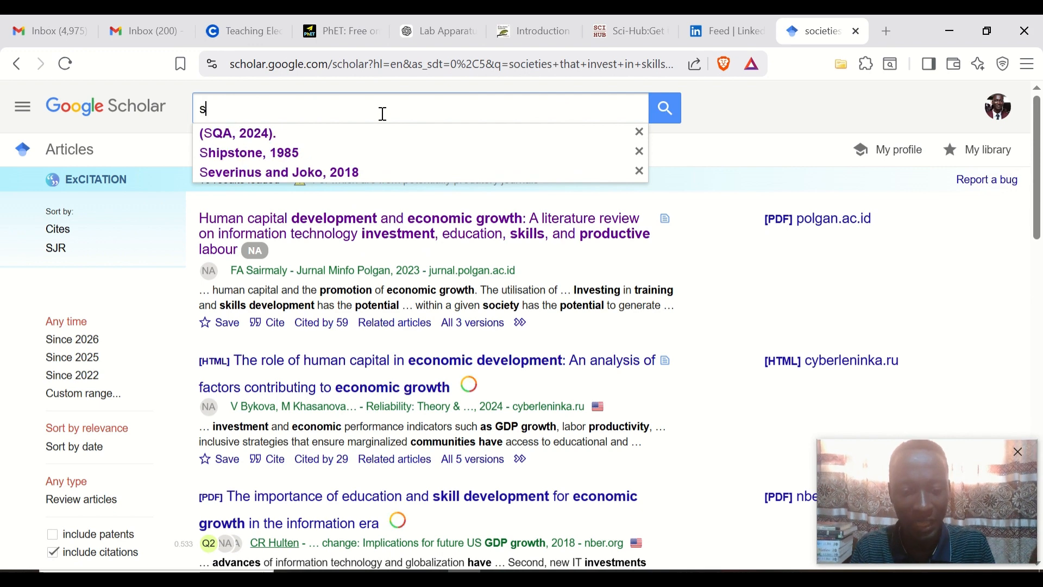
type("ciec")
key("BackSpace")
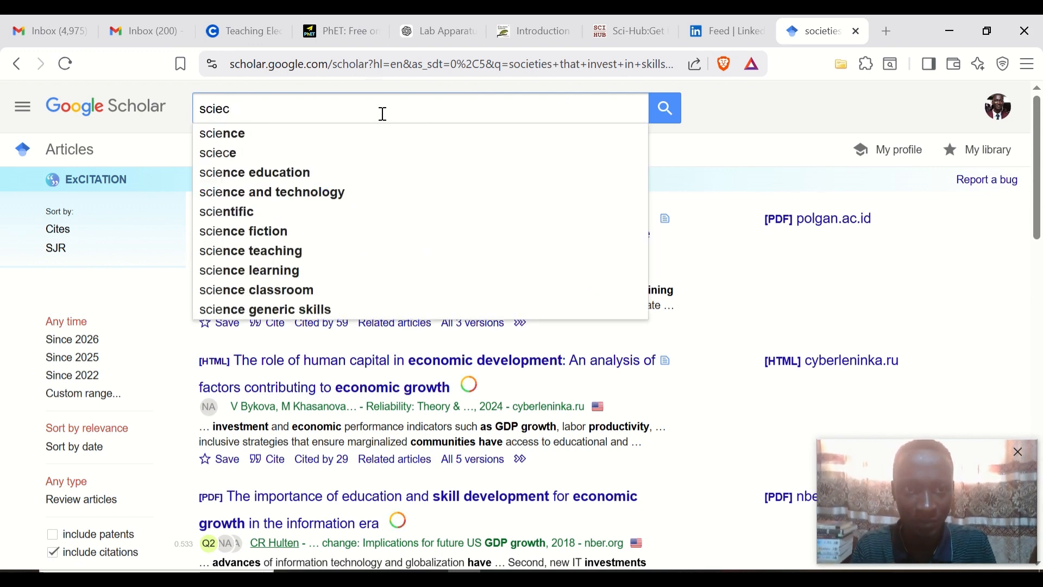
type("nce Edu")
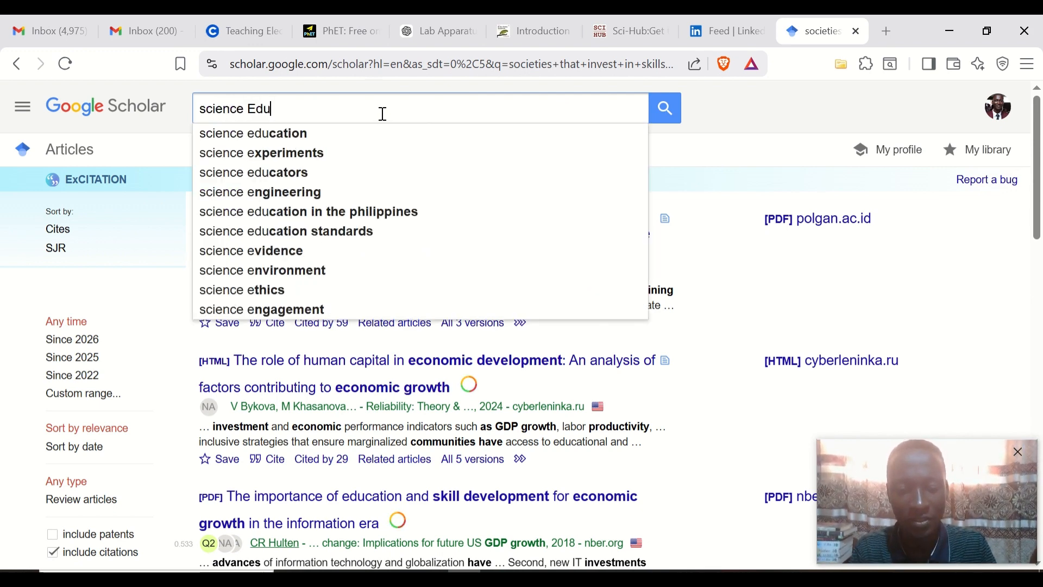
type("cation")
key("Return")
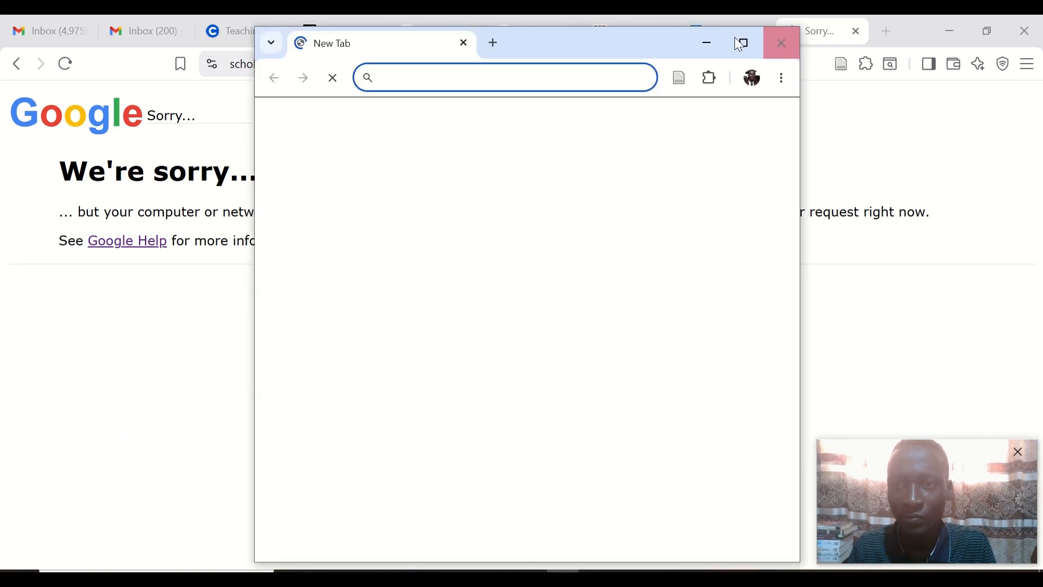
Step: Switch to a maximized Chrome window, search the web for "google scholar" and open the Google Scholar site
left_click(741, 41)
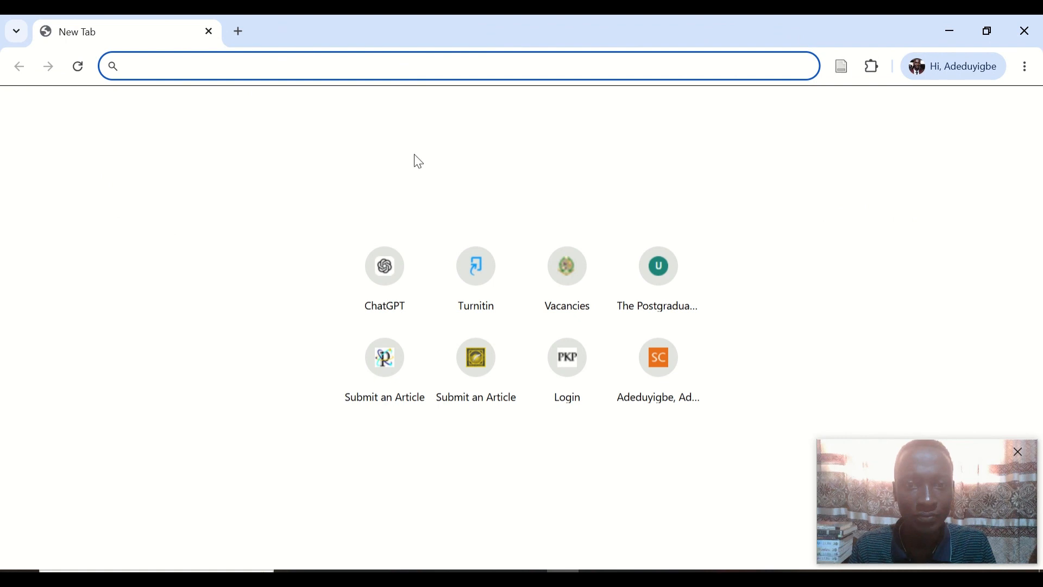
type("G")
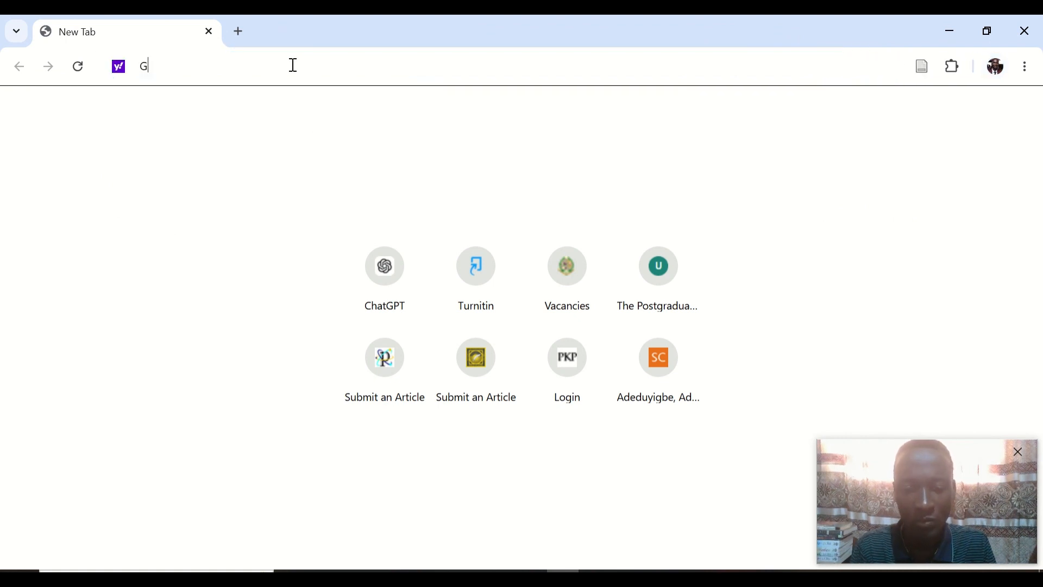
type("oogleschola")
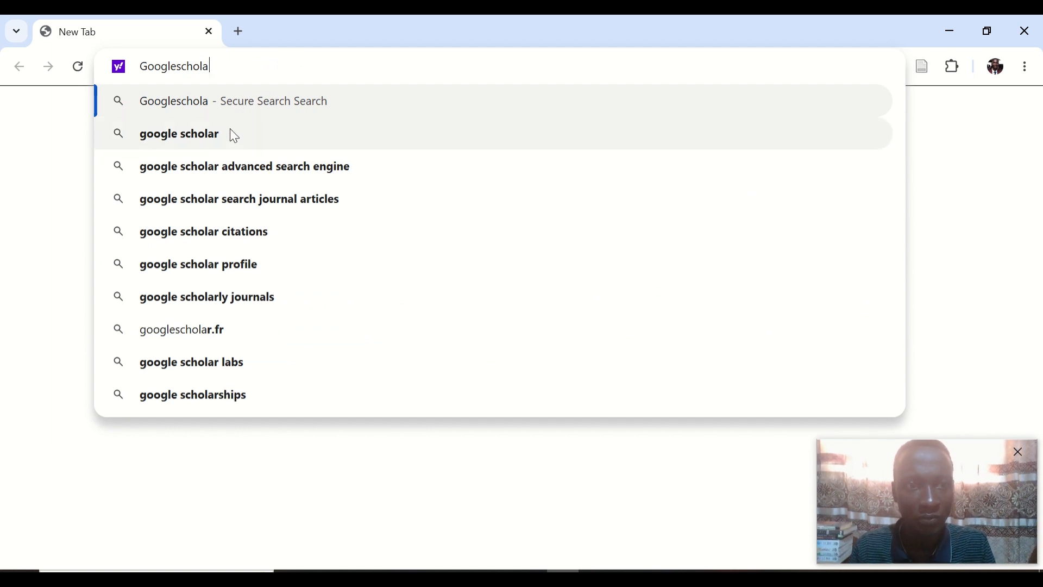
left_click(231, 133)
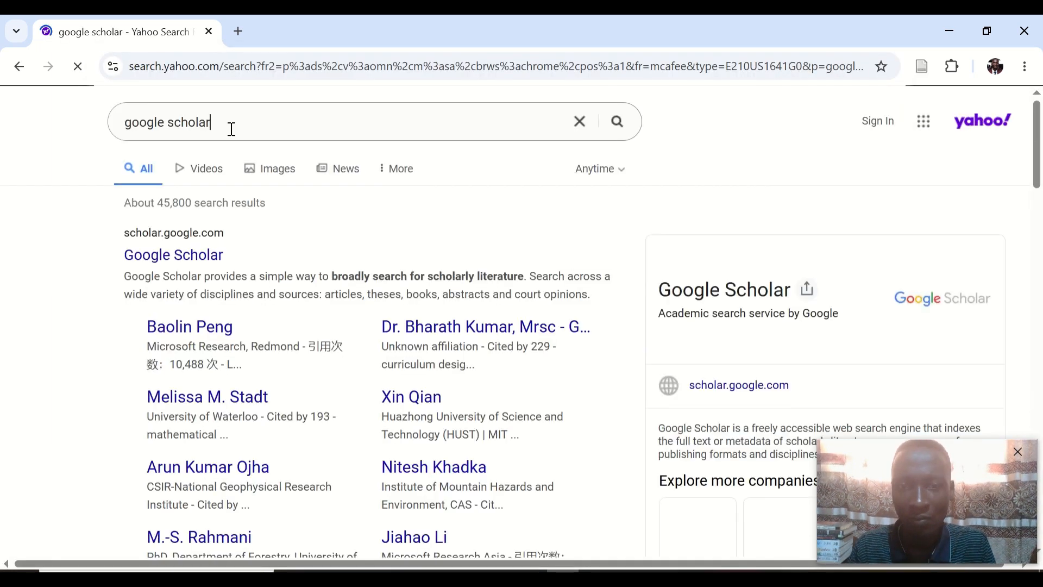
left_click(203, 260)
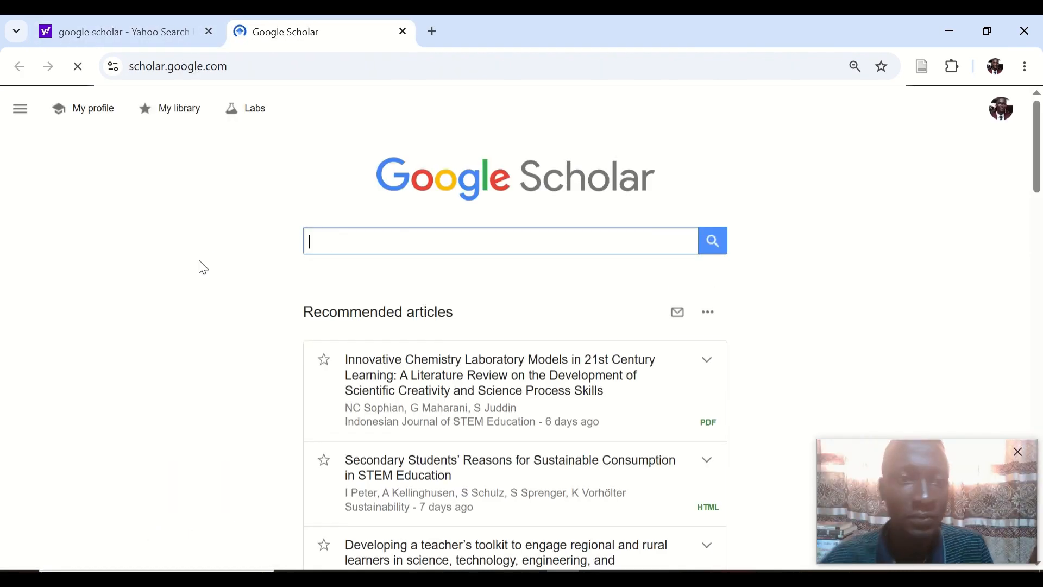
Step: Search Google Scholar for "science education", dismissing the advertising notification and completing the robot check
type("sciecn")
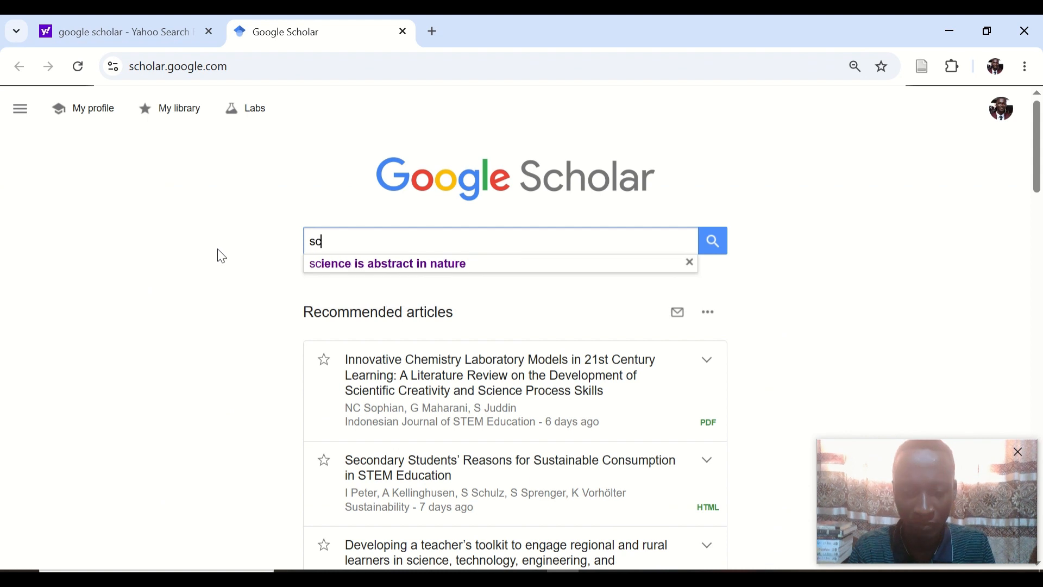
key("BackSpace")
key("BackSpace")
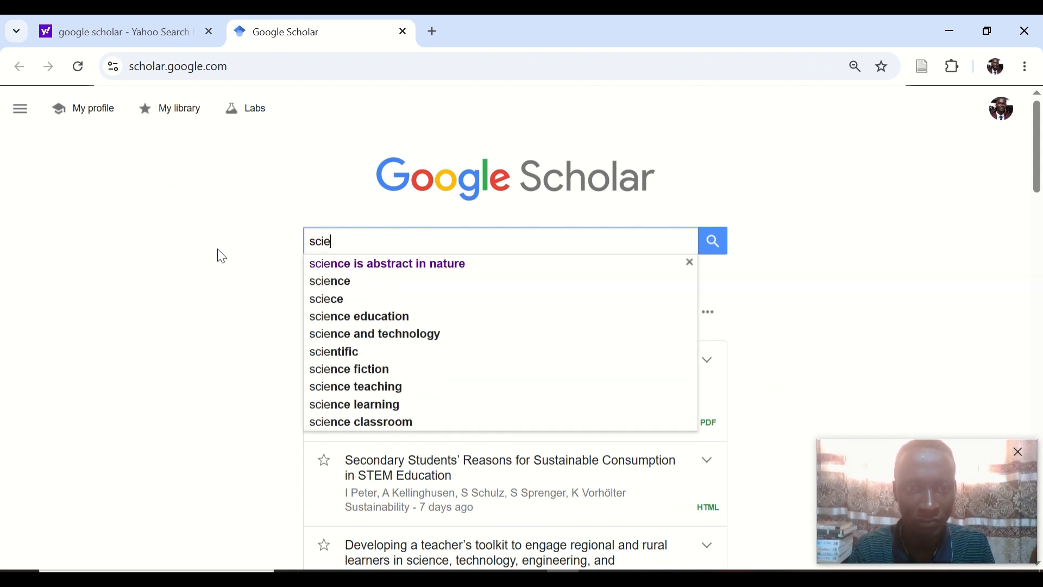
type("nce euca")
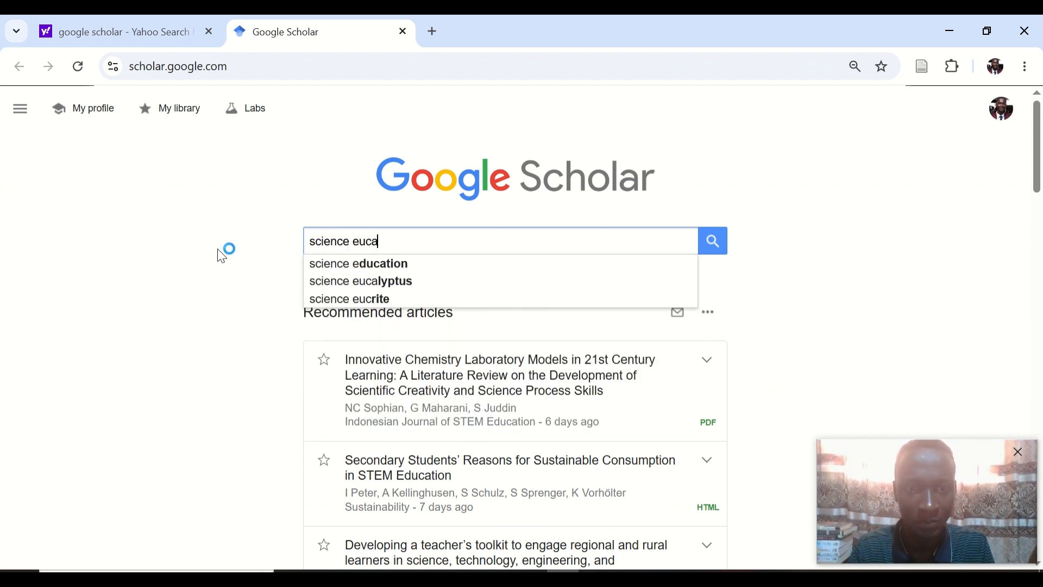
key("BackSpace")
key("BackSpace")
key("BackSpace")
type("ducation")
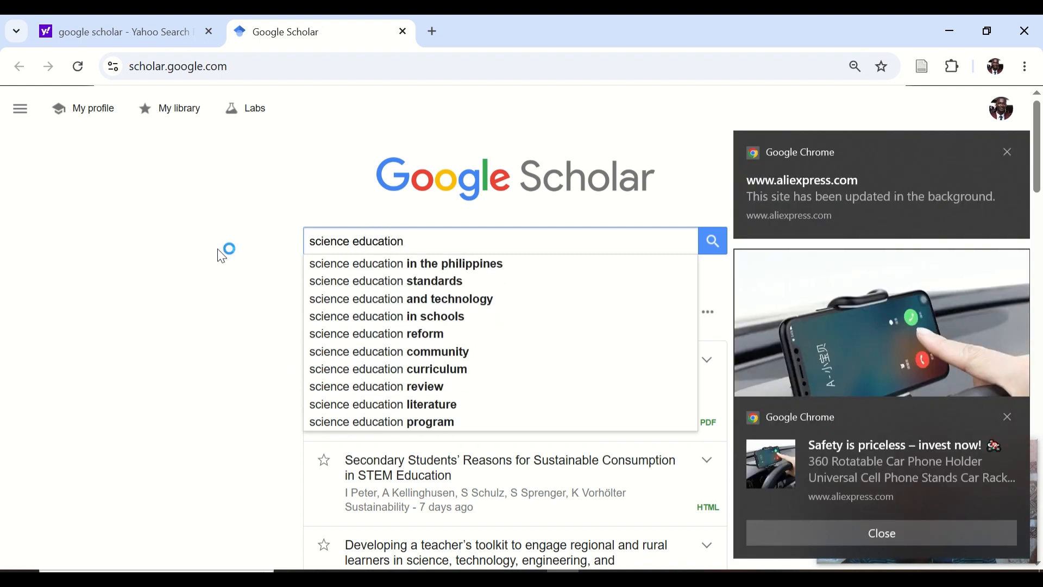
key("Return")
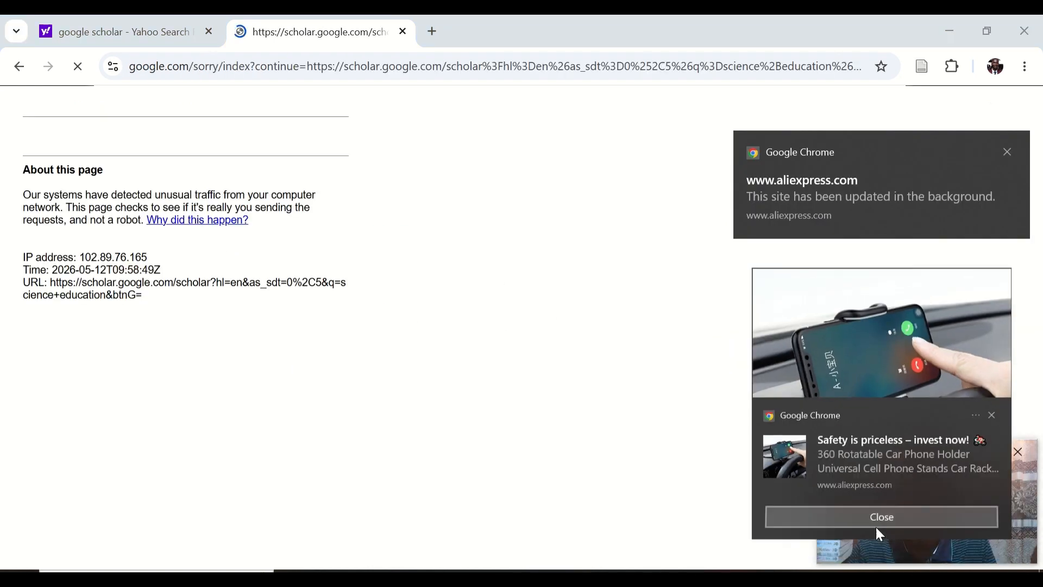
left_click(880, 535)
left_click(45, 172)
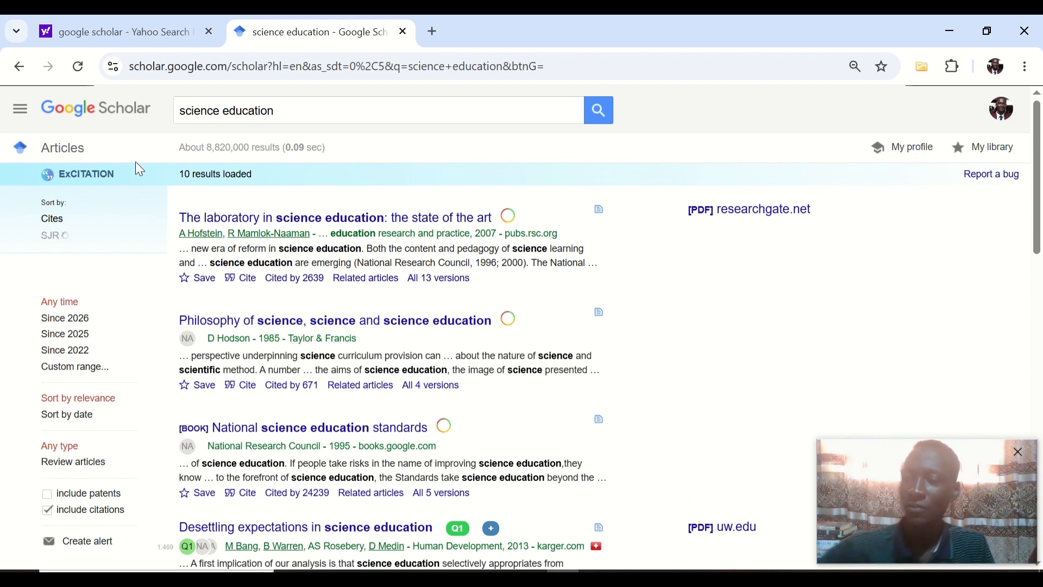
Step: Open the result "Philosophy of science, science and science education" in a new tab, check its page and return to the search results
right_click(369, 336)
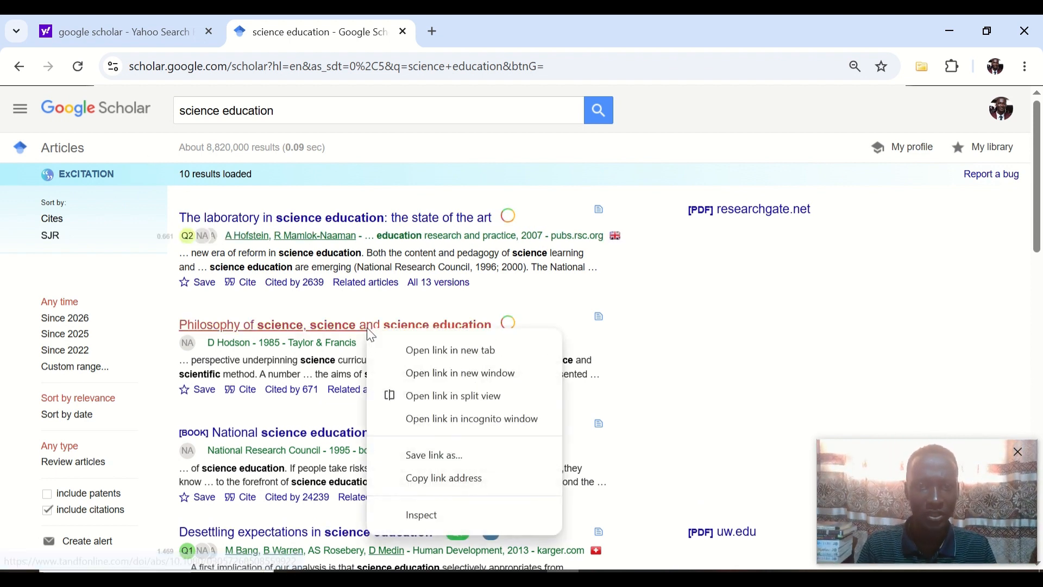
left_click(424, 350)
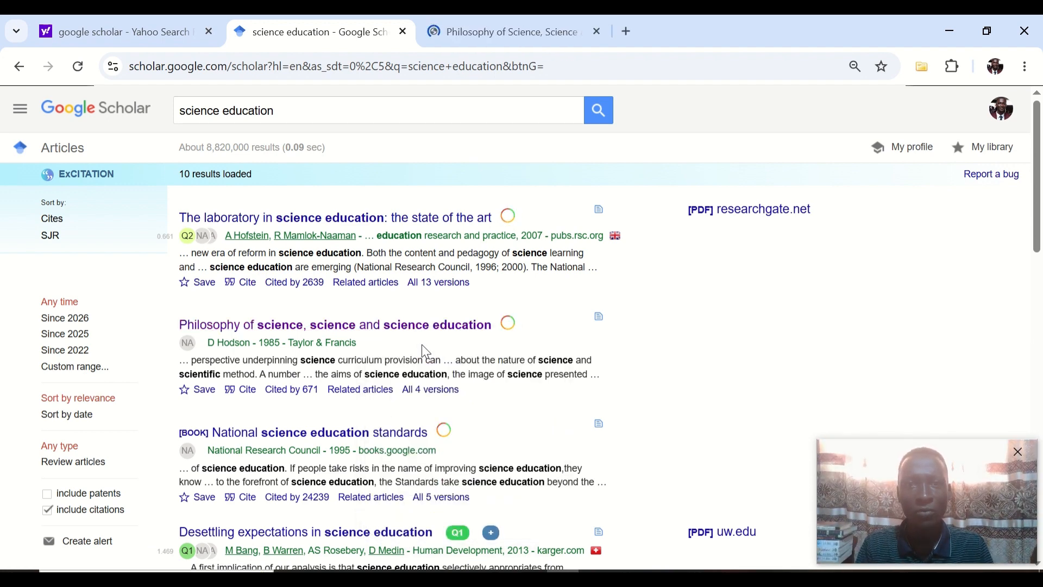
left_click(502, 38)
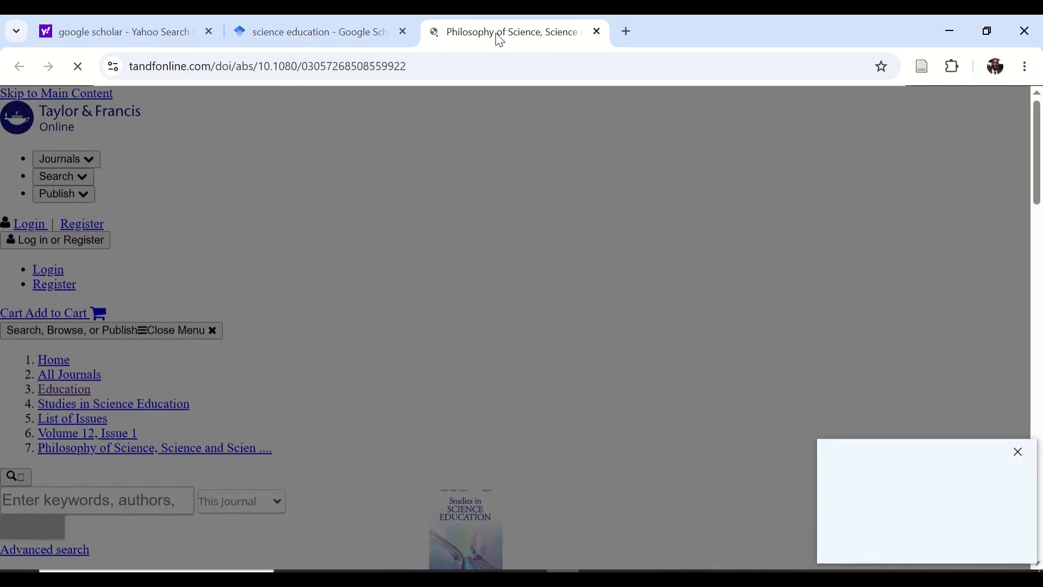
left_click(342, 30)
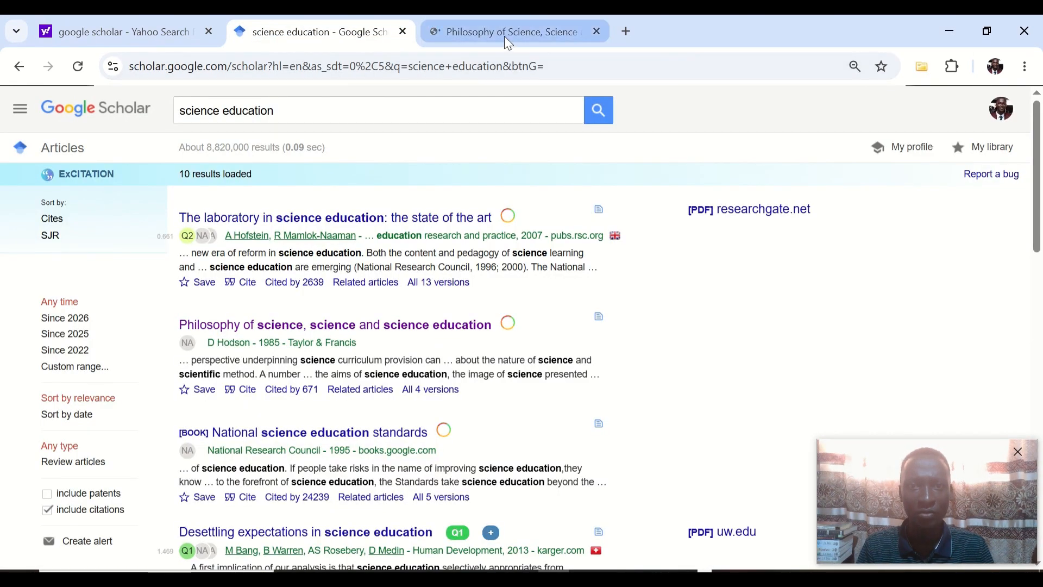
left_click(504, 35)
left_click(330, 32)
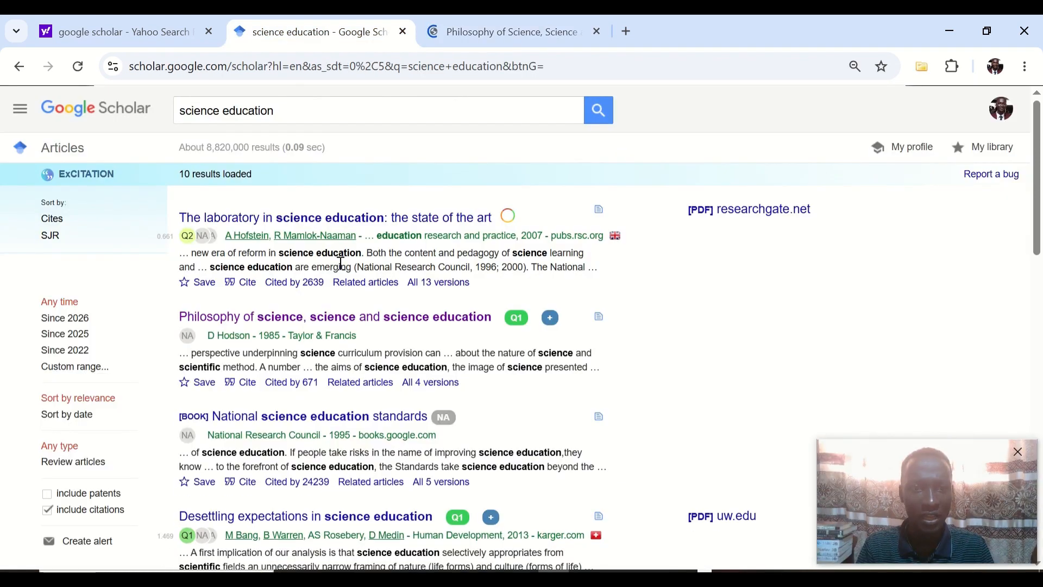
Step: Open the result "The laboratory in science education: the state of the art" in a new tab and view its article page
right_click(343, 219)
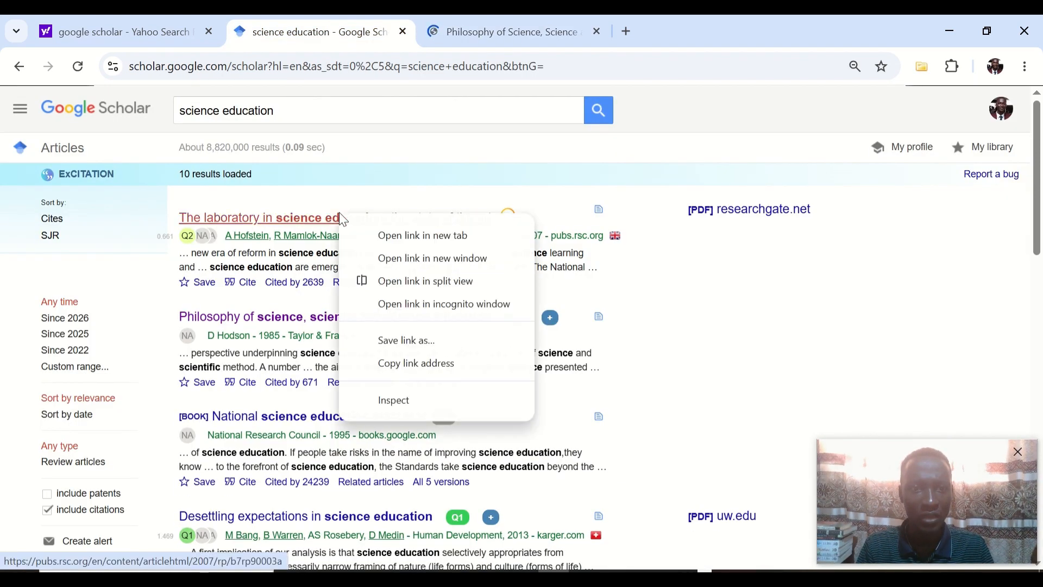
left_click(422, 237)
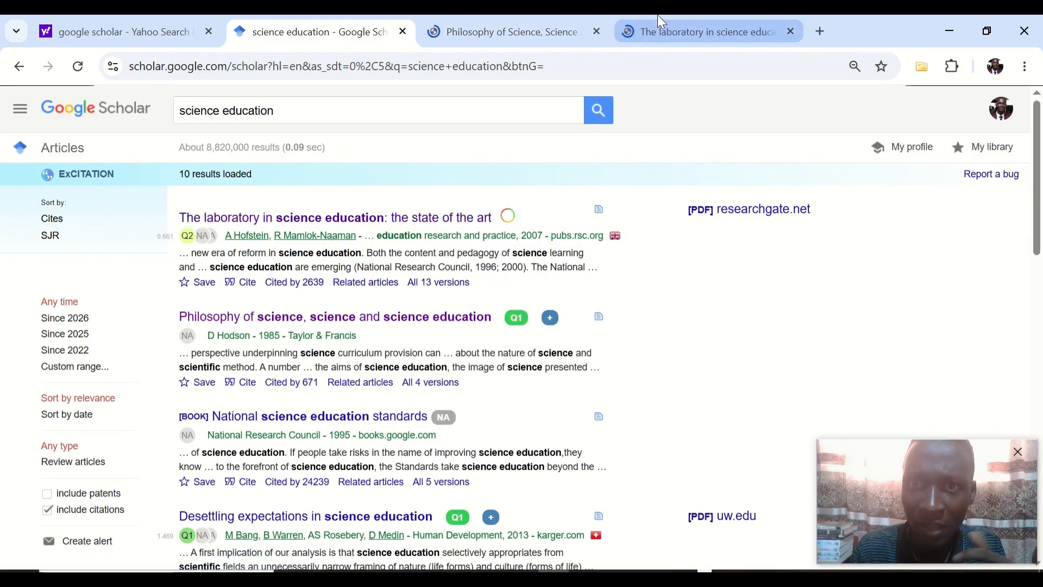
left_click(658, 33)
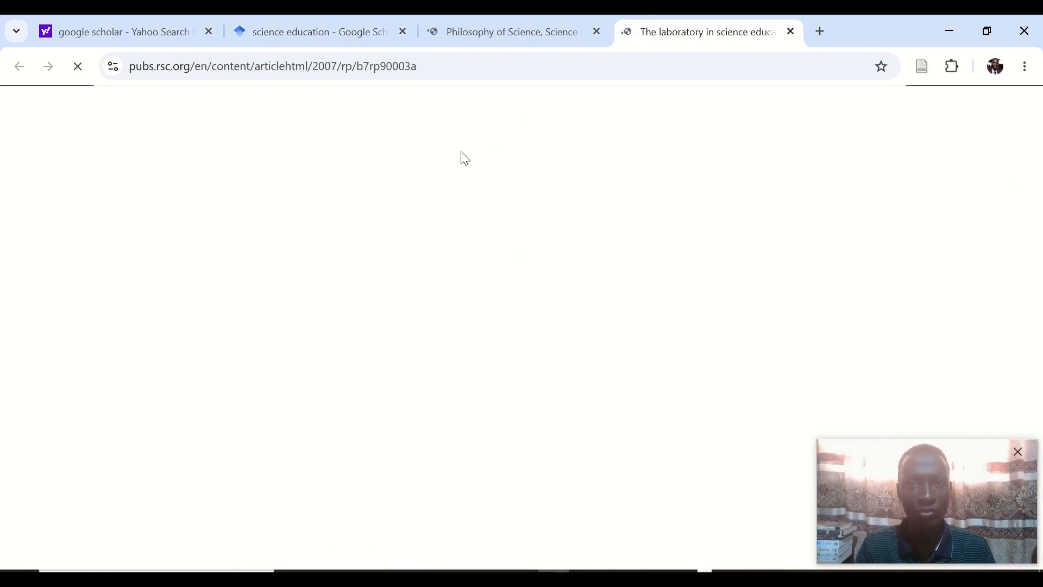
scroll(465, 230, "down", 5)
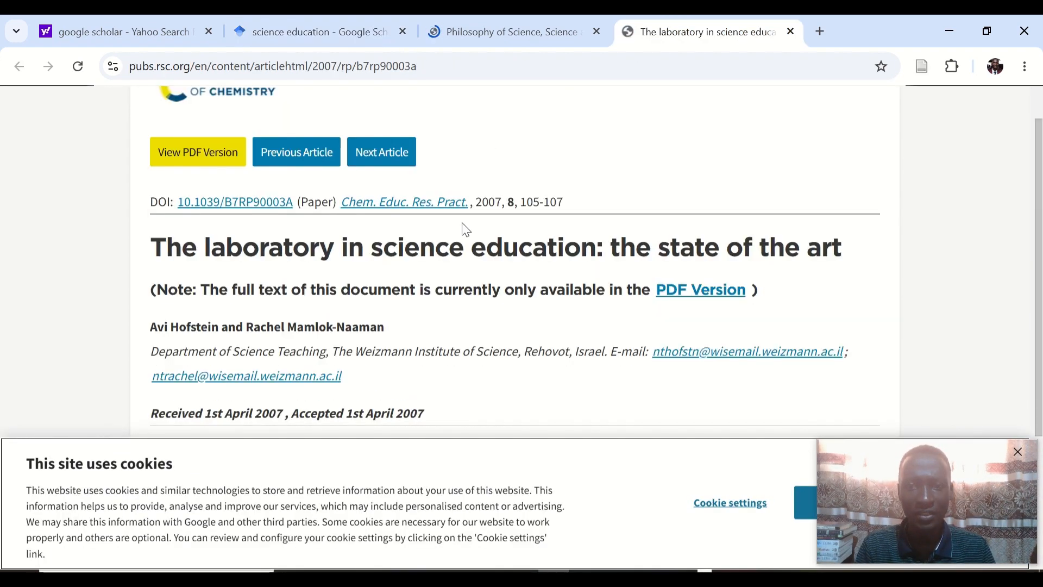
scroll(464, 228, "up", 5)
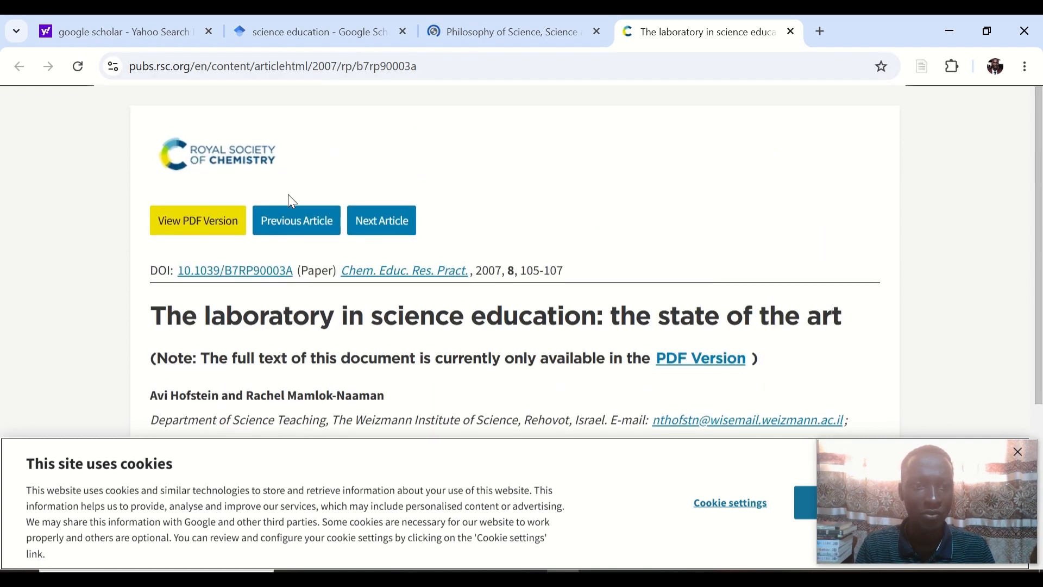
Step: Copy the article's DOI link and add the article by that identifier to the AI and Science Education collection in Zotero
right_click(211, 273)
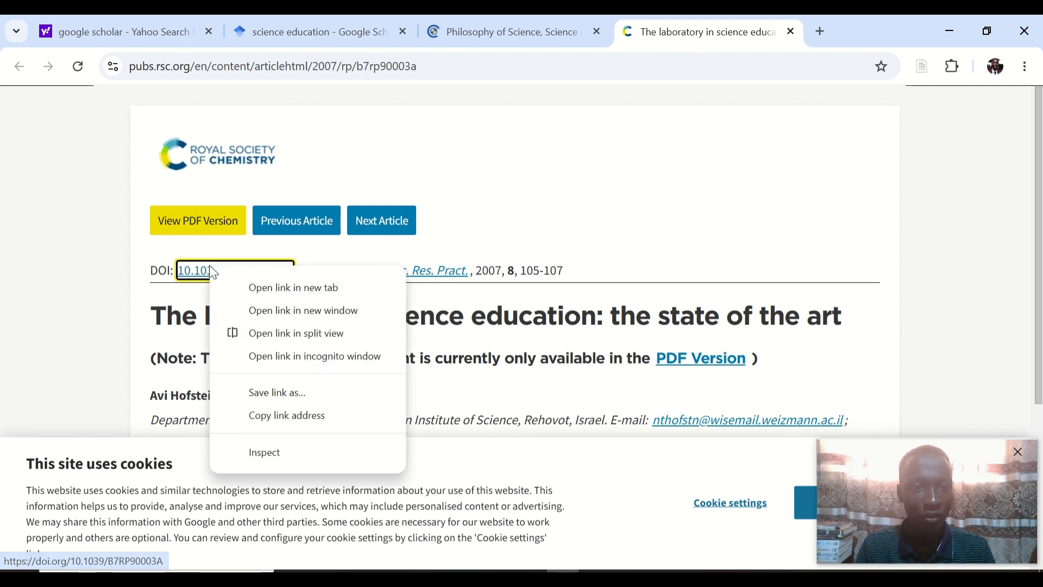
left_click(286, 418)
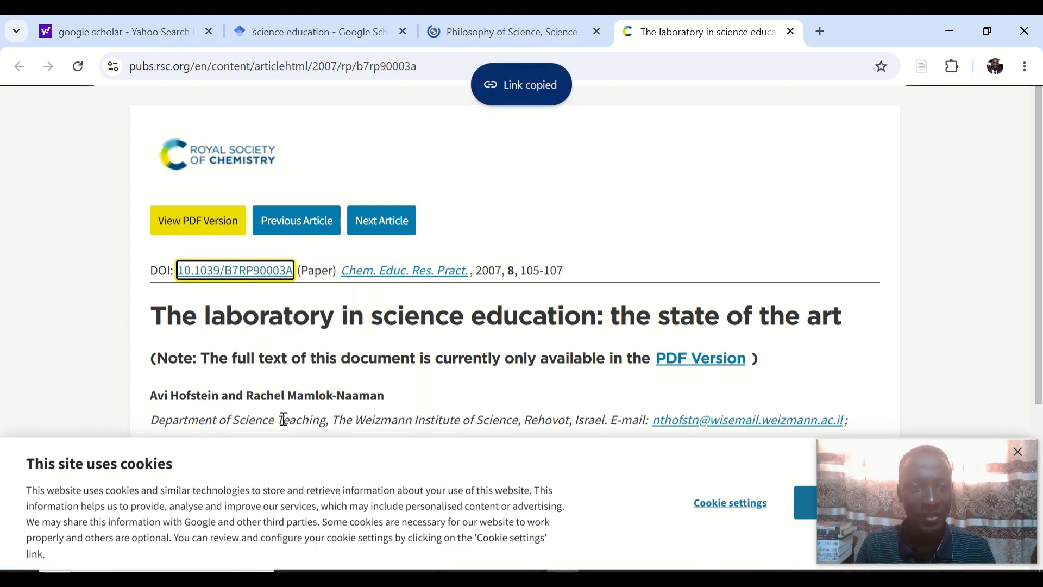
key("alt+Tab")
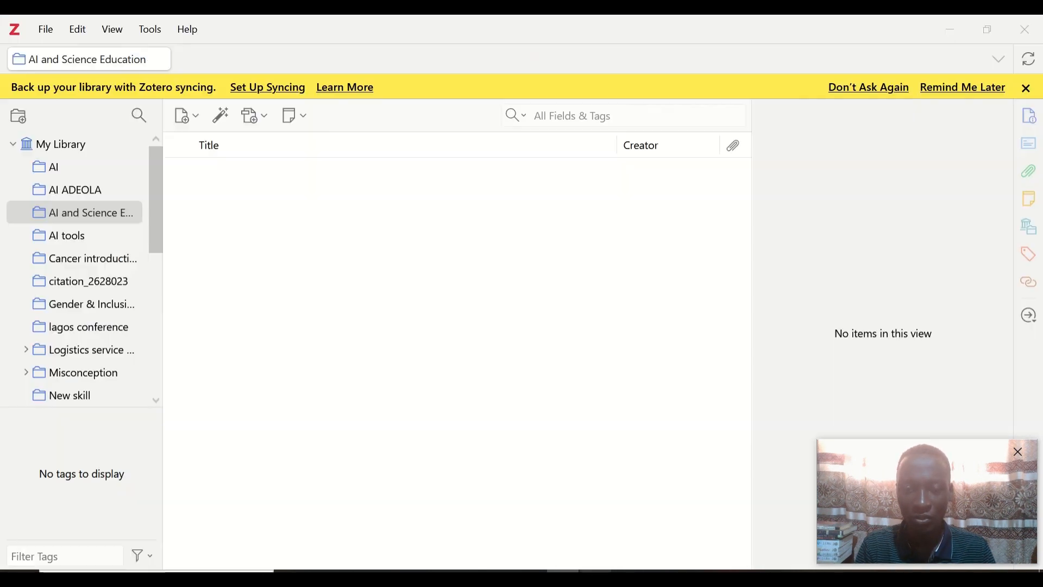
left_click(221, 121)
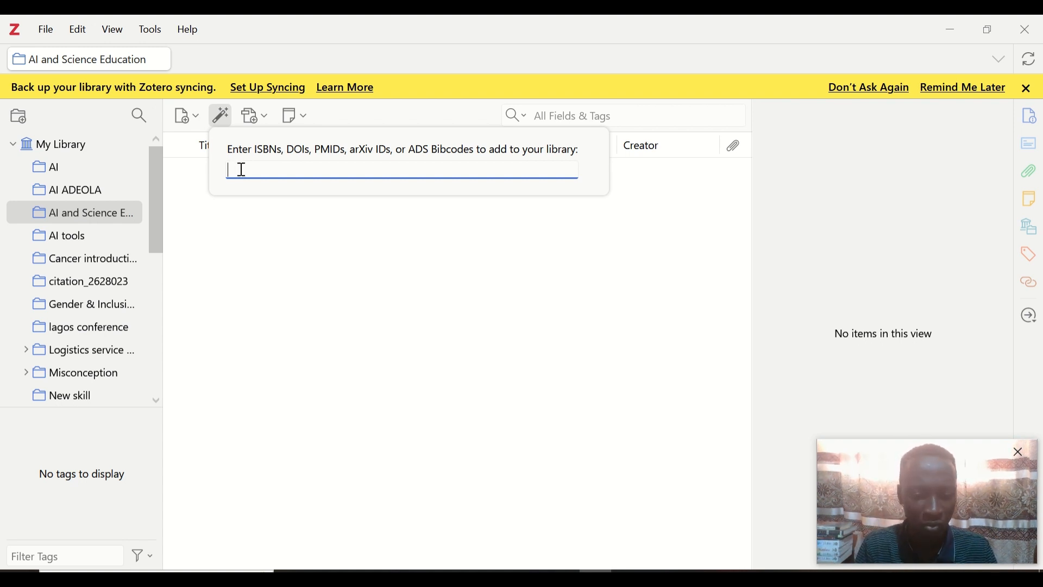
key("ctrl+v")
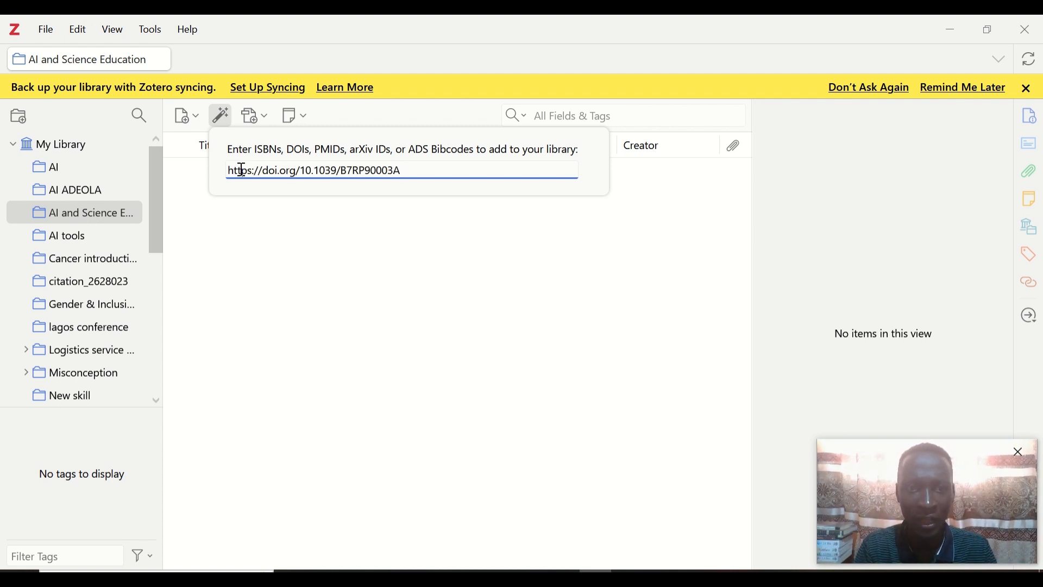
key("Return")
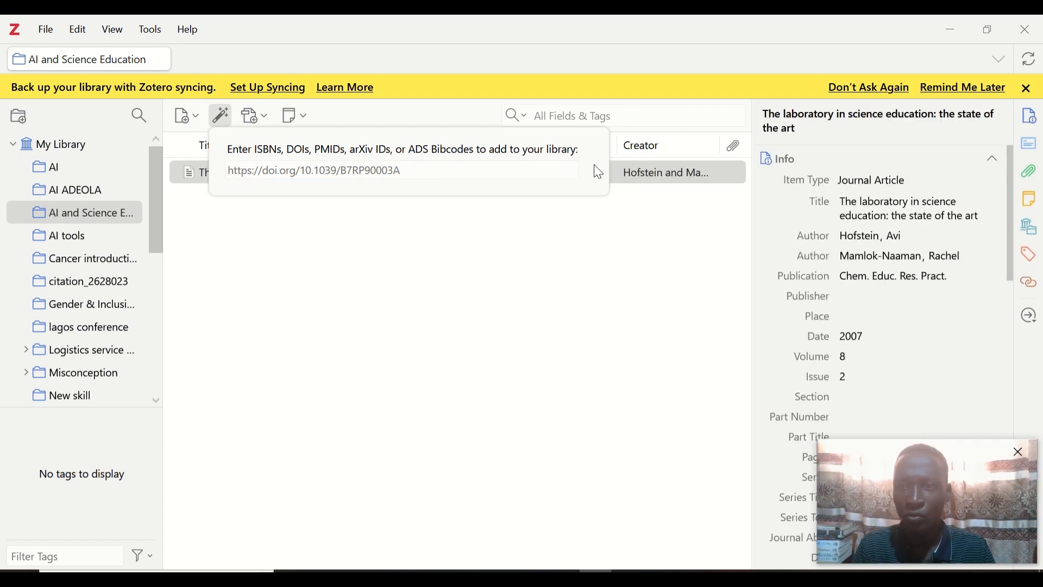
Step: Select the added article and review its bibliographic details, including pages, DOI and URL
left_click(667, 173)
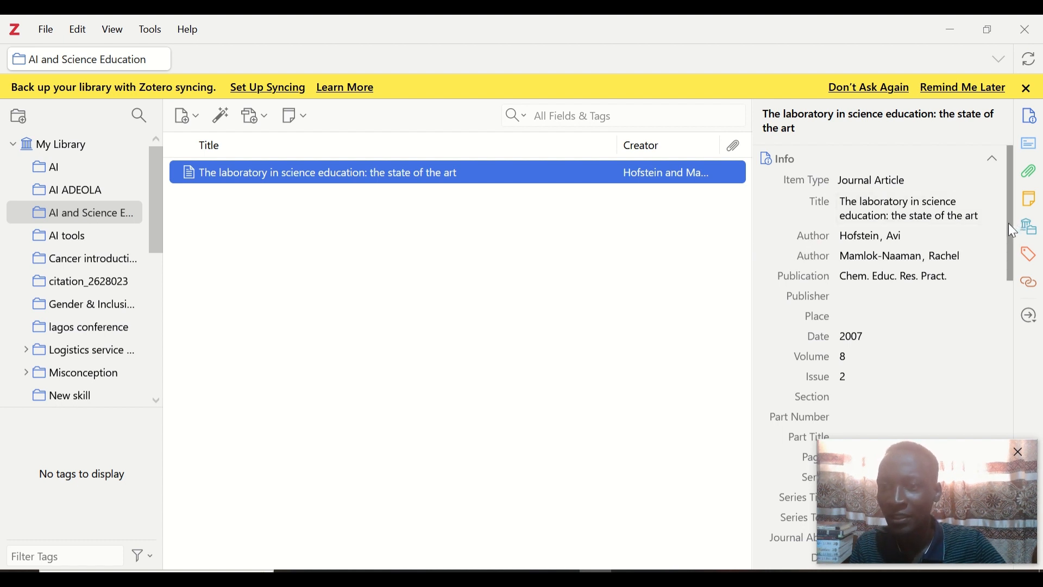
left_click_drag(1009, 223, 1001, 256)
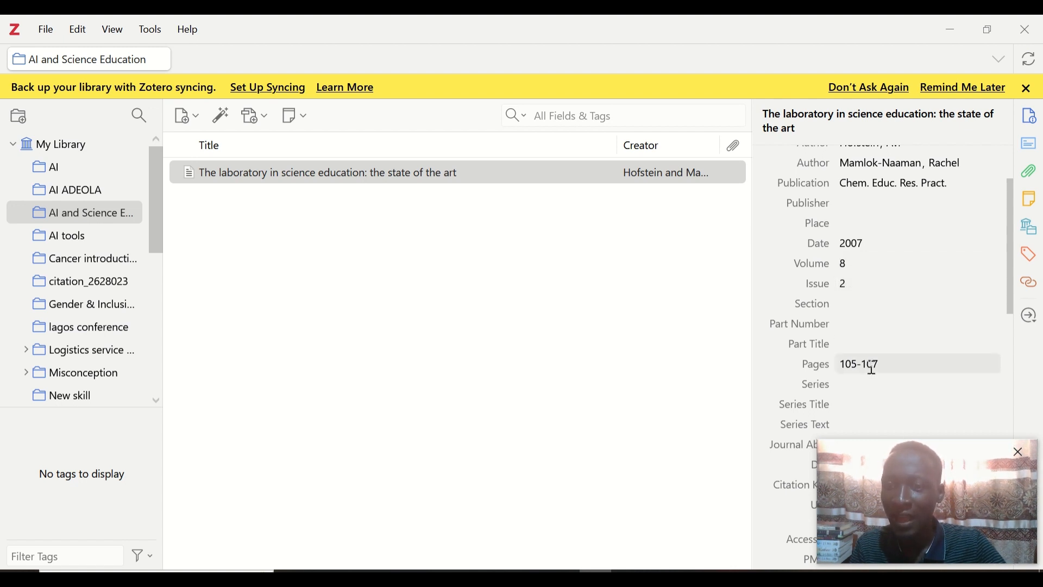
scroll(868, 364, "down", 5)
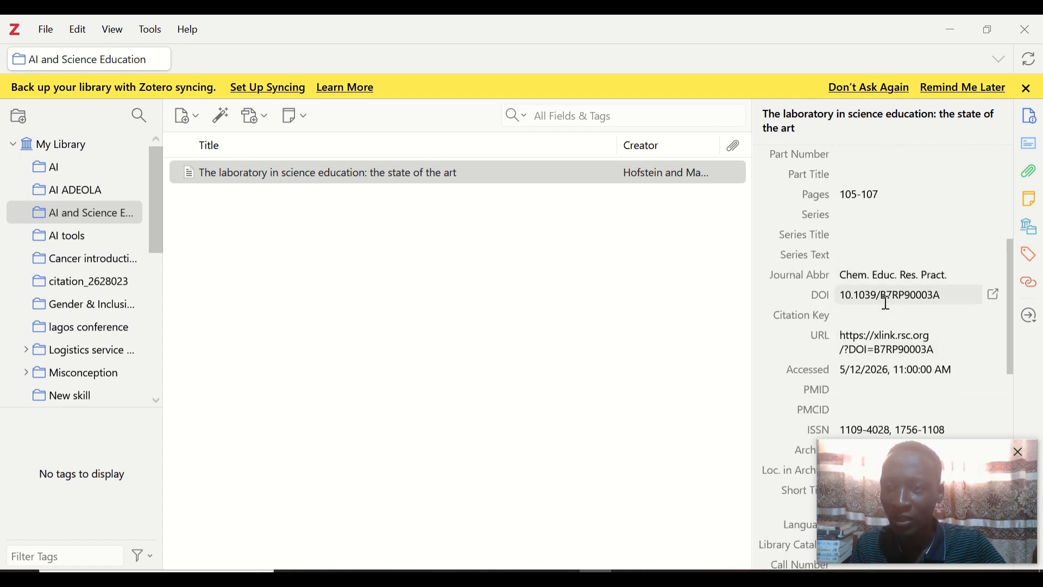
scroll(891, 303, "up", 5)
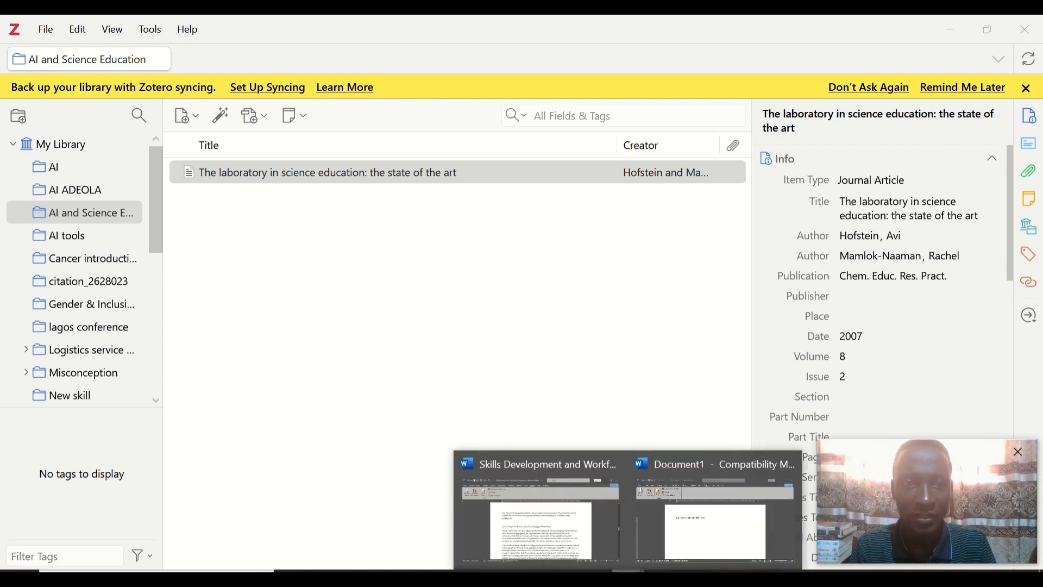
Step: Switch to Document1 in Word, start a Zotero citation after the sentence and accept APA Style 7th edition as the citation style
mouse_move(638, 571)
left_click(679, 538)
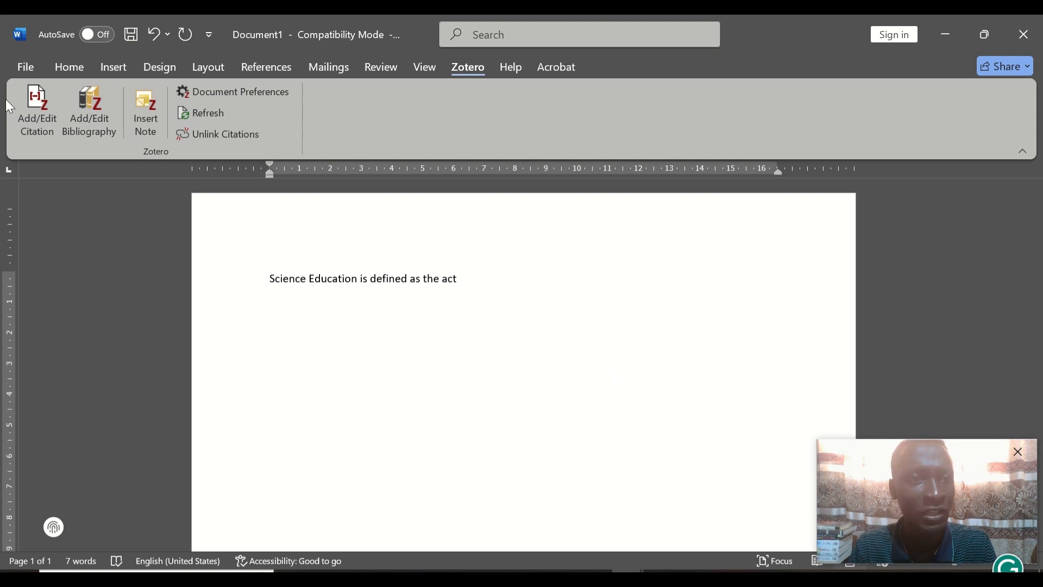
left_click(41, 103)
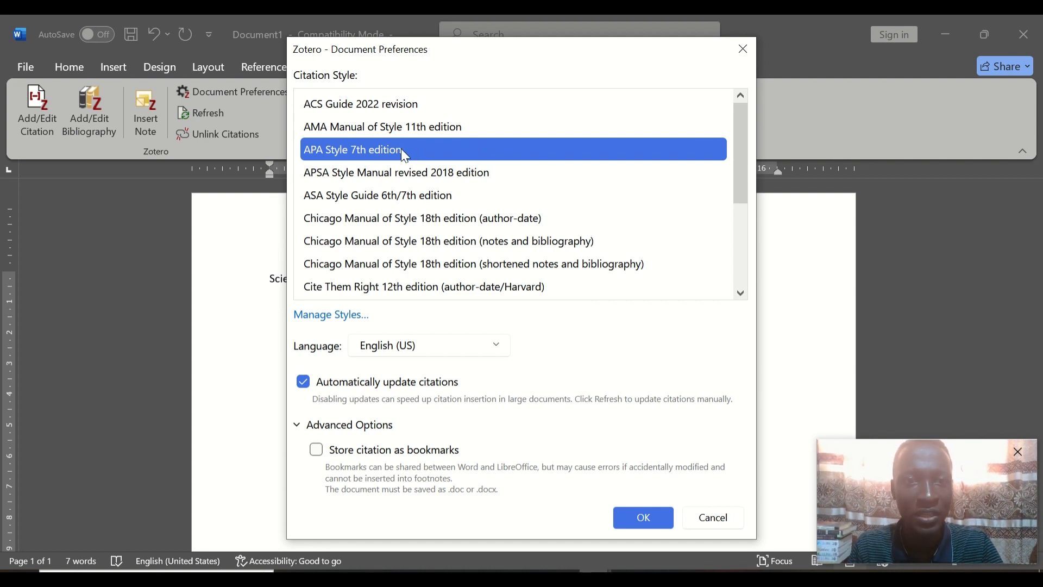
scroll(409, 154, "down", 2)
scroll(409, 154, "up", 1)
scroll(408, 155, "down", 1)
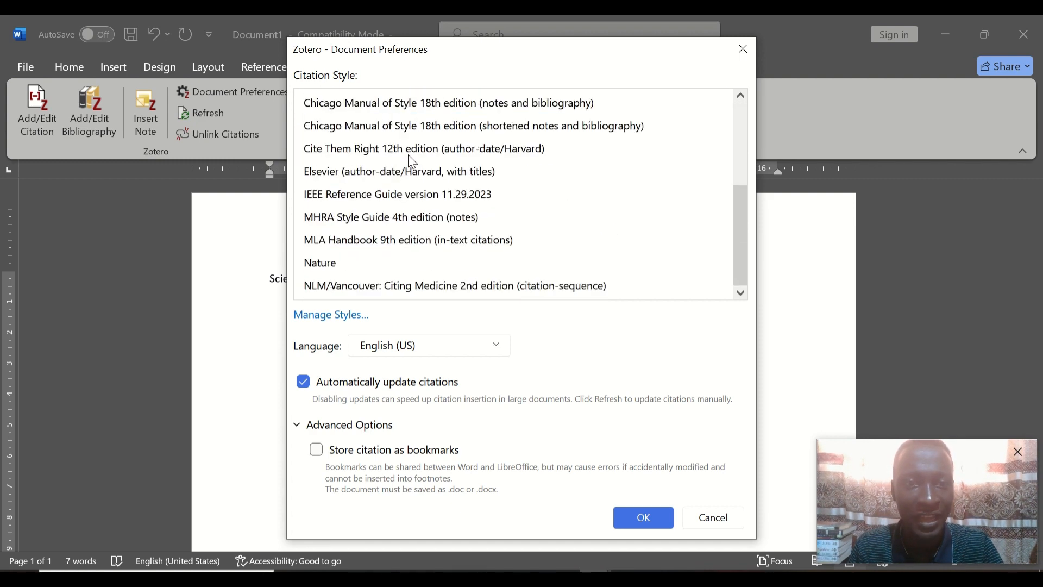
scroll(409, 155, "up", 2)
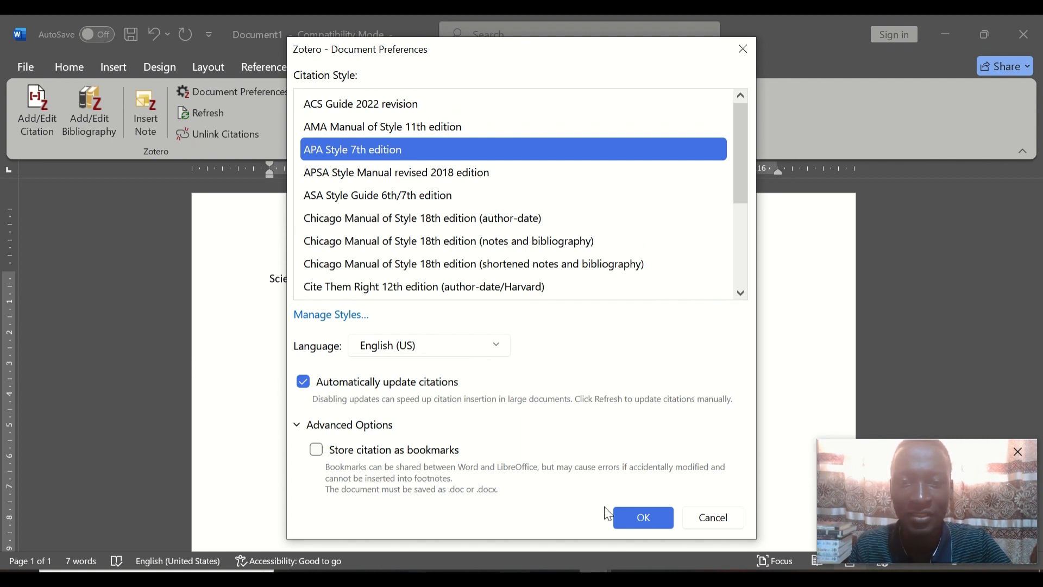
left_click(643, 524)
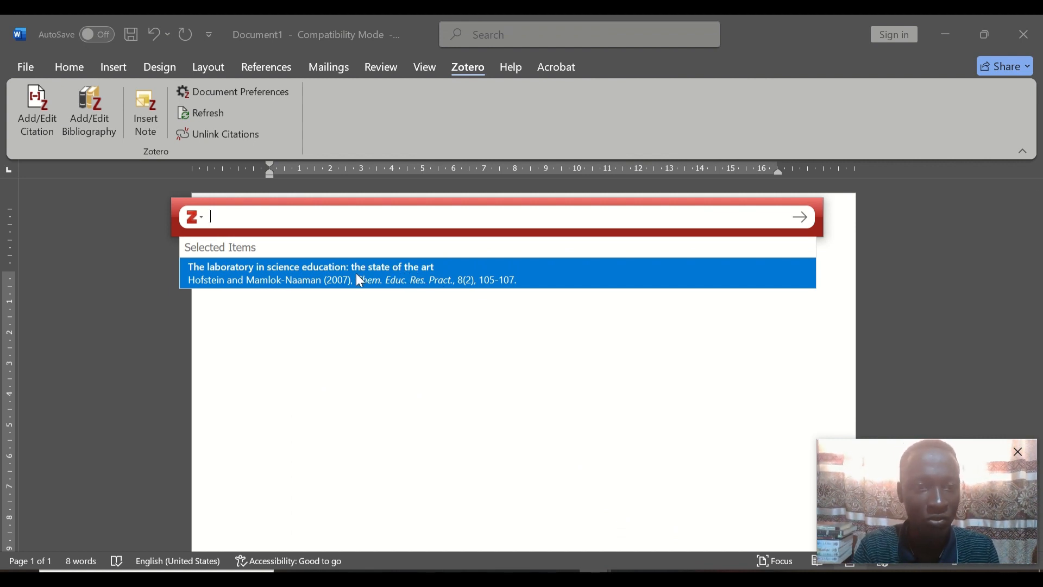
type("yu")
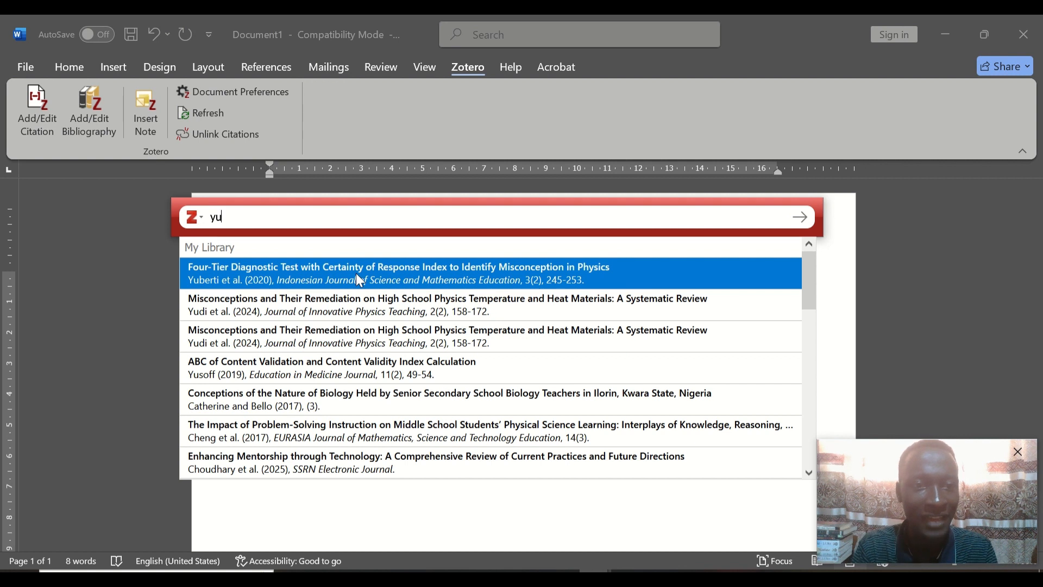
key("BackSpace")
key("BackSpace")
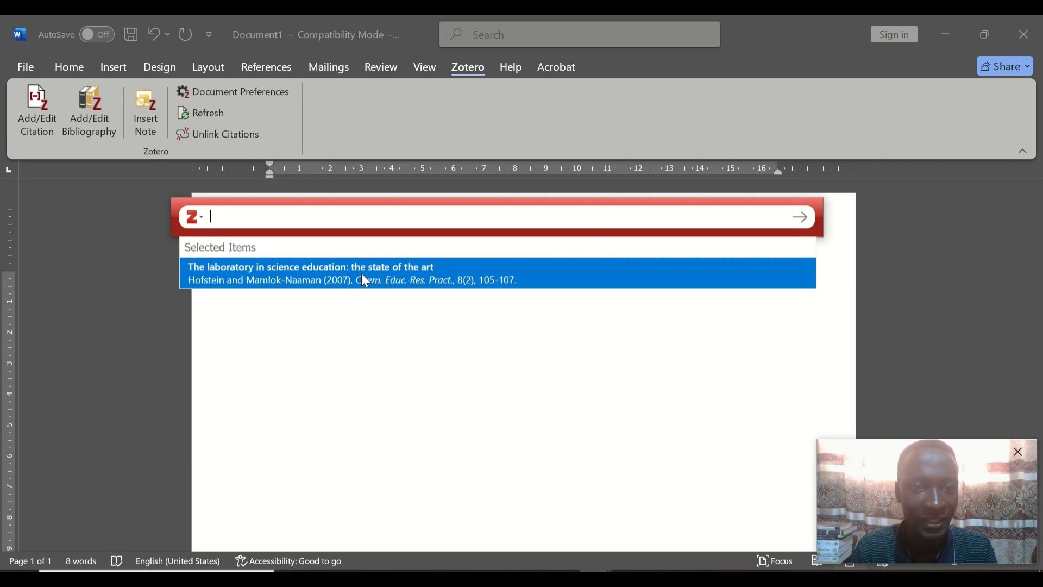
Step: Insert one citation combining the 2007 laboratory article, the 1996 article on misconceptions in science textbooks and the 2022 article on misconception interventions in basic science
left_click(360, 274)
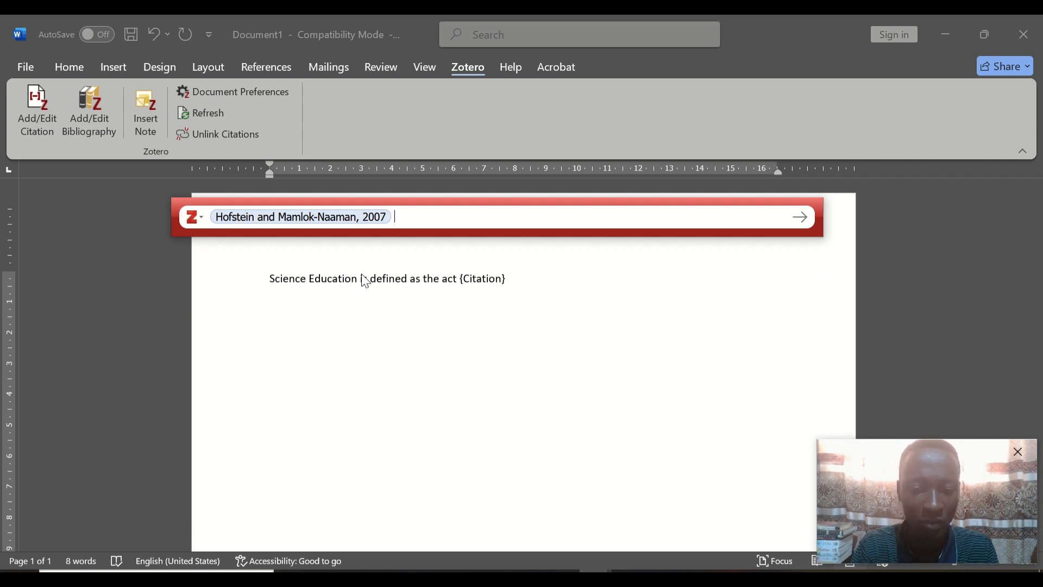
type("the")
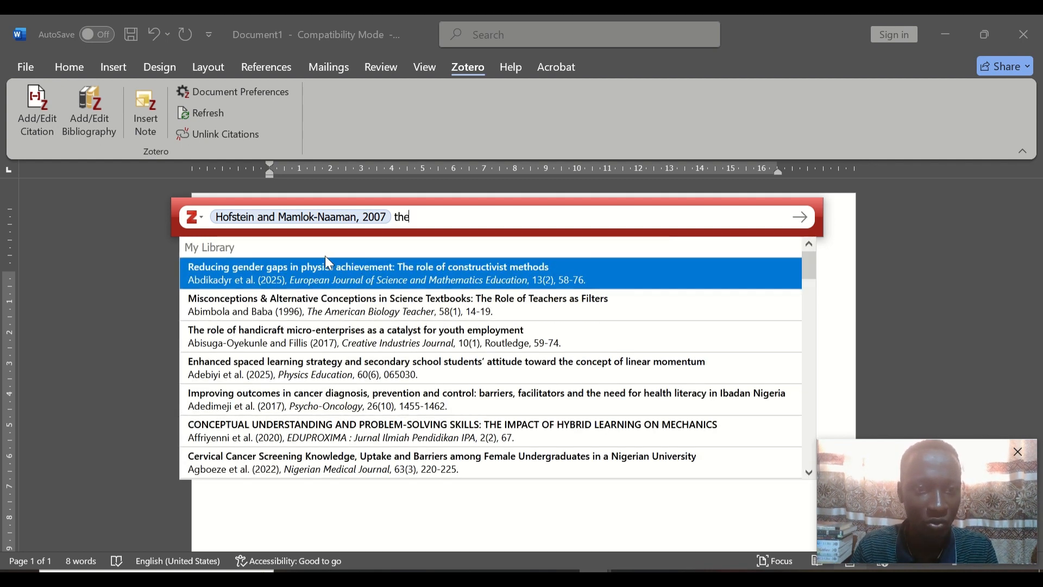
left_click(298, 307)
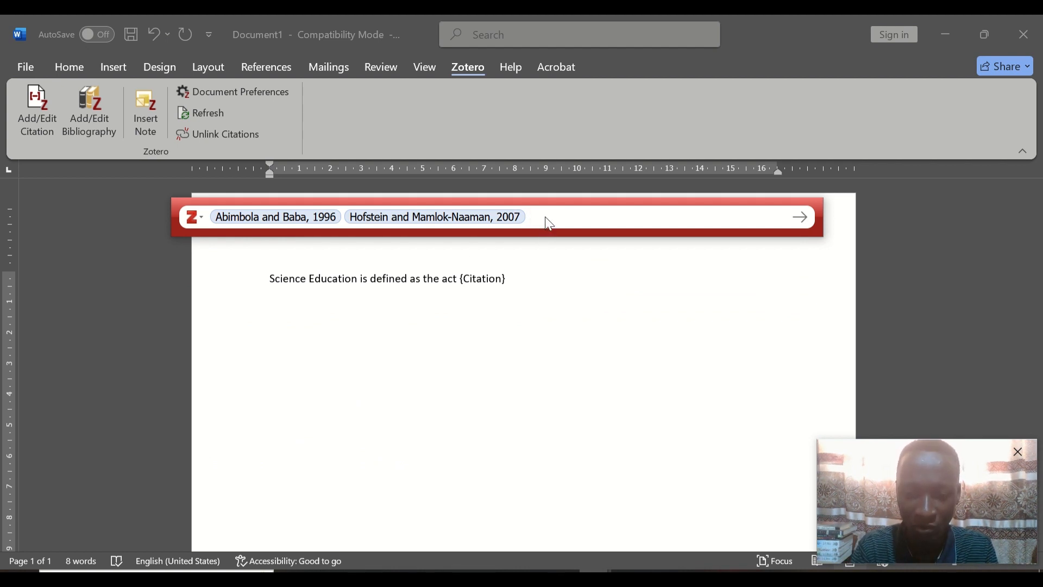
type("and Ani")
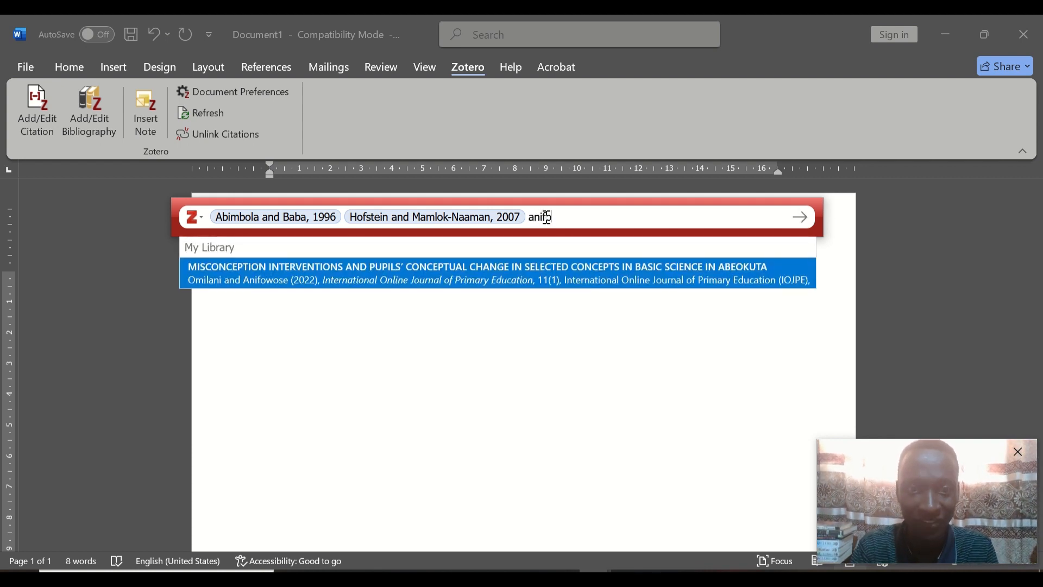
type("fo")
left_click(502, 274)
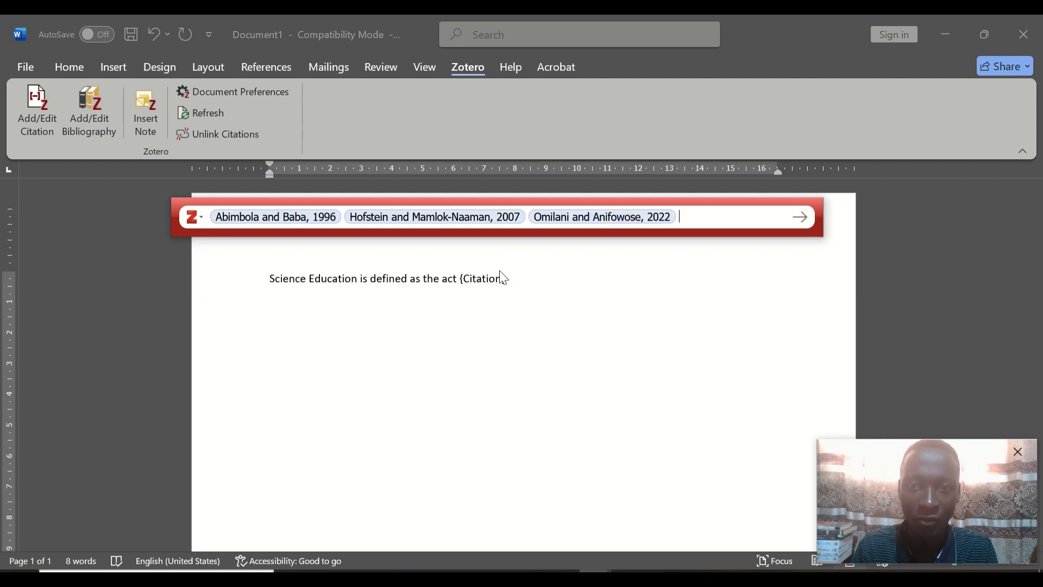
key("Return")
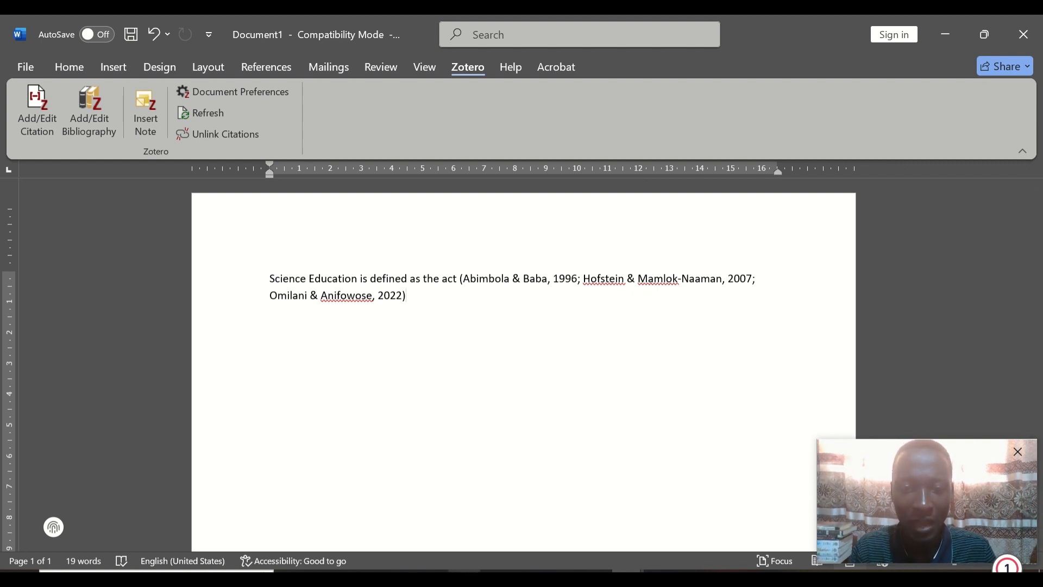
Step: Switch to Chrome and return to the Google Scholar results for science education
left_click(465, 577)
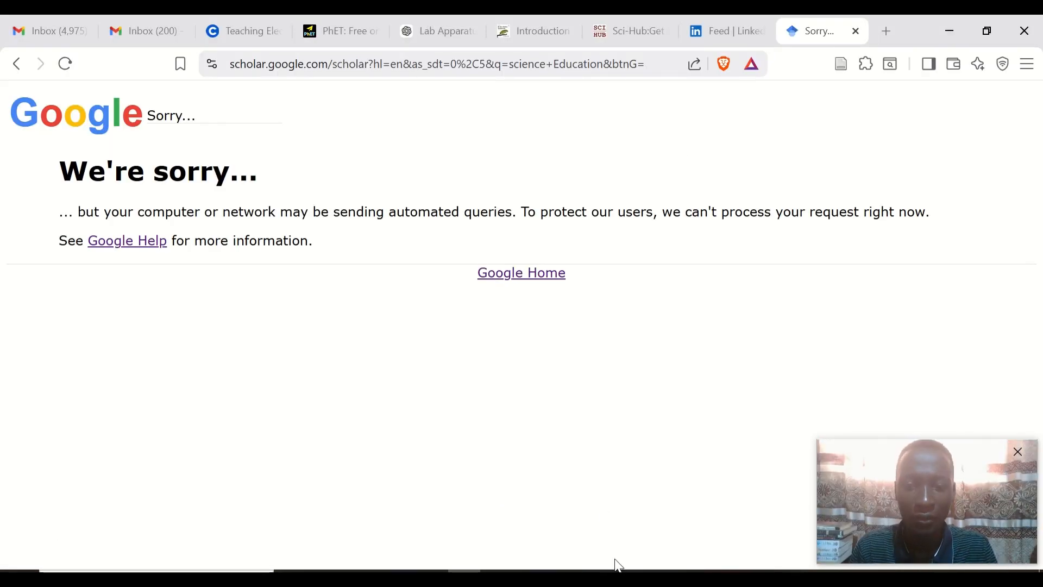
left_click(563, 577)
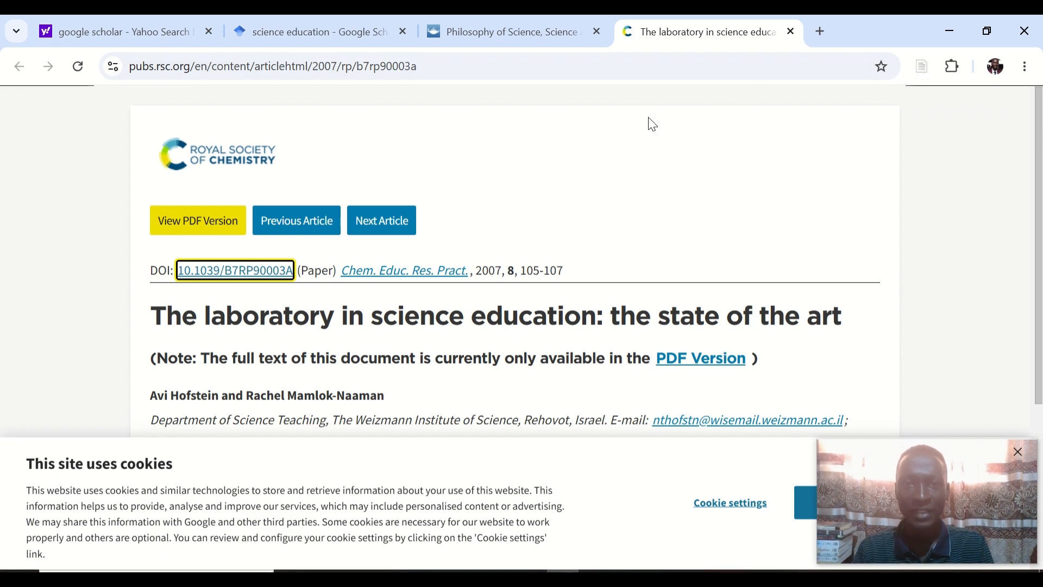
left_click(348, 31)
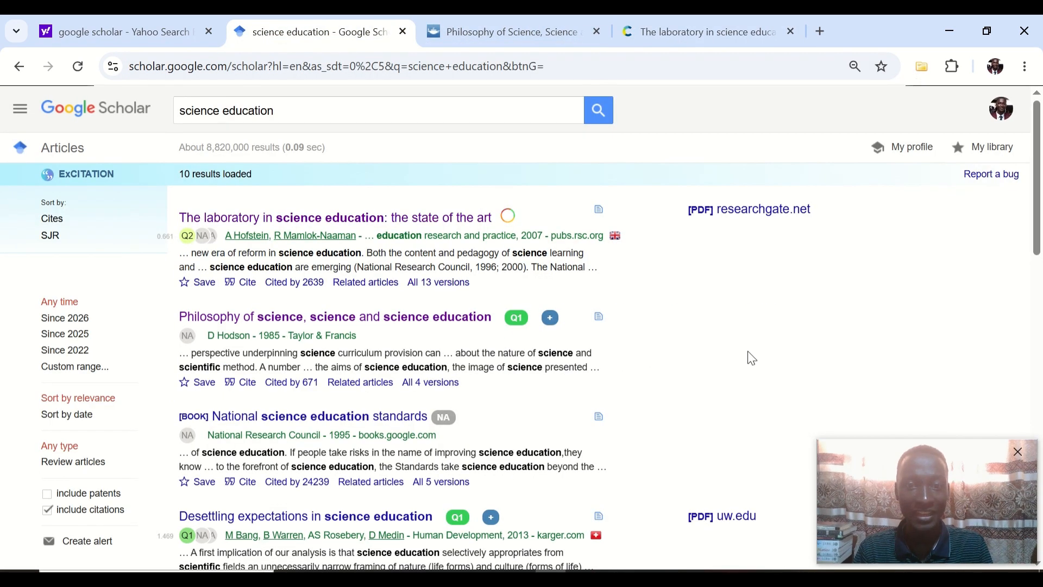
Step: Open the book Inquiry and the National Science Education Standards in a new tab and save it to the AI and Science Education collection
scroll(723, 294, "down", 5)
scroll(682, 287, "down", 2)
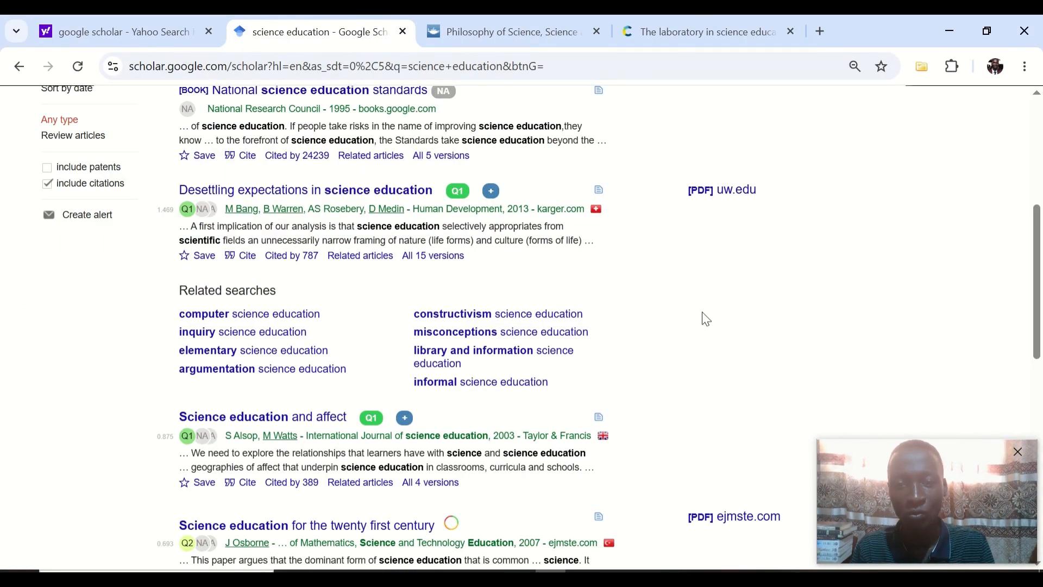
scroll(703, 318, "down", 3)
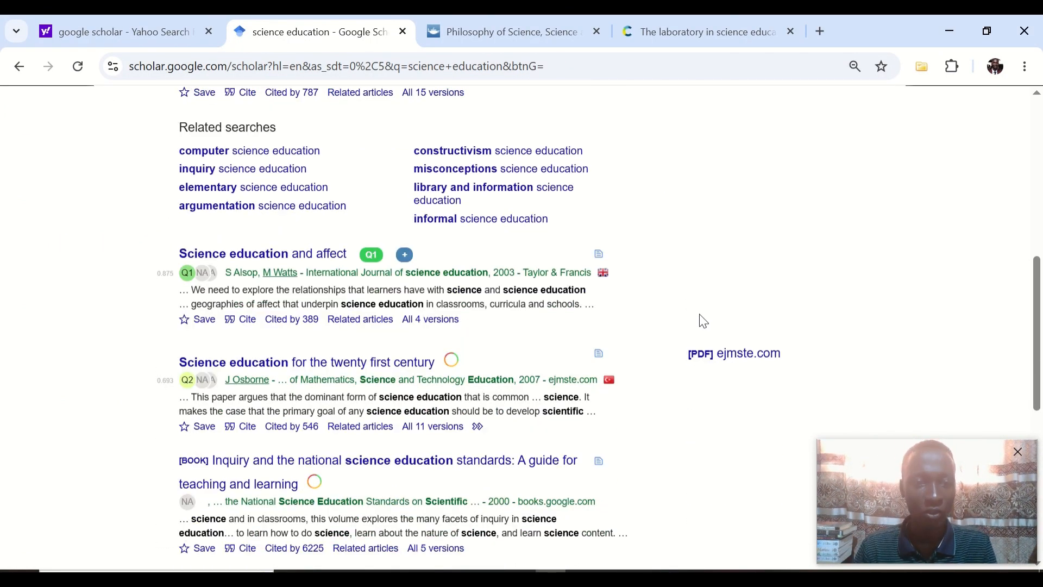
scroll(701, 320, "down", 3)
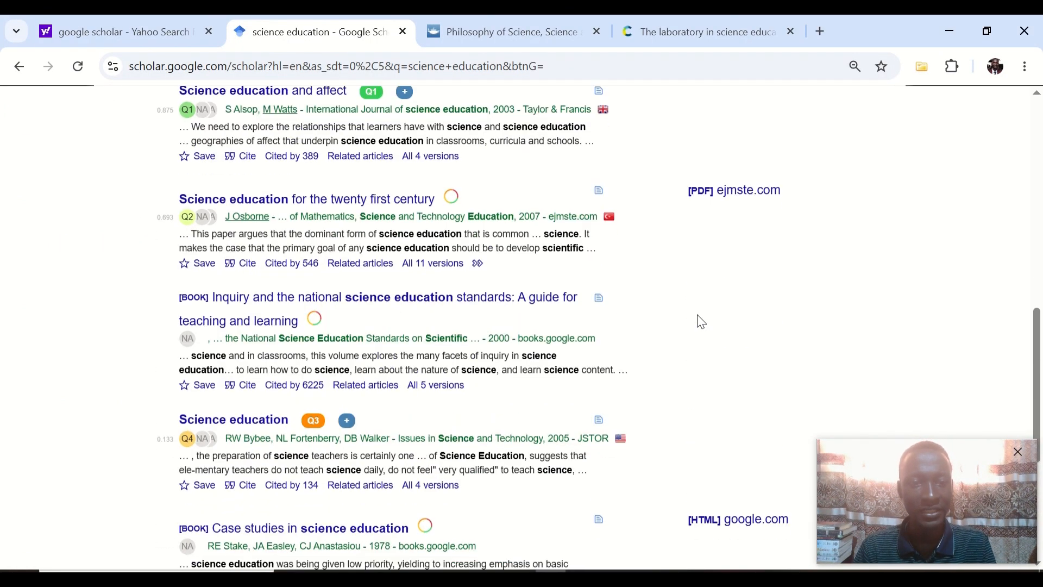
right_click(377, 309)
left_click(426, 331)
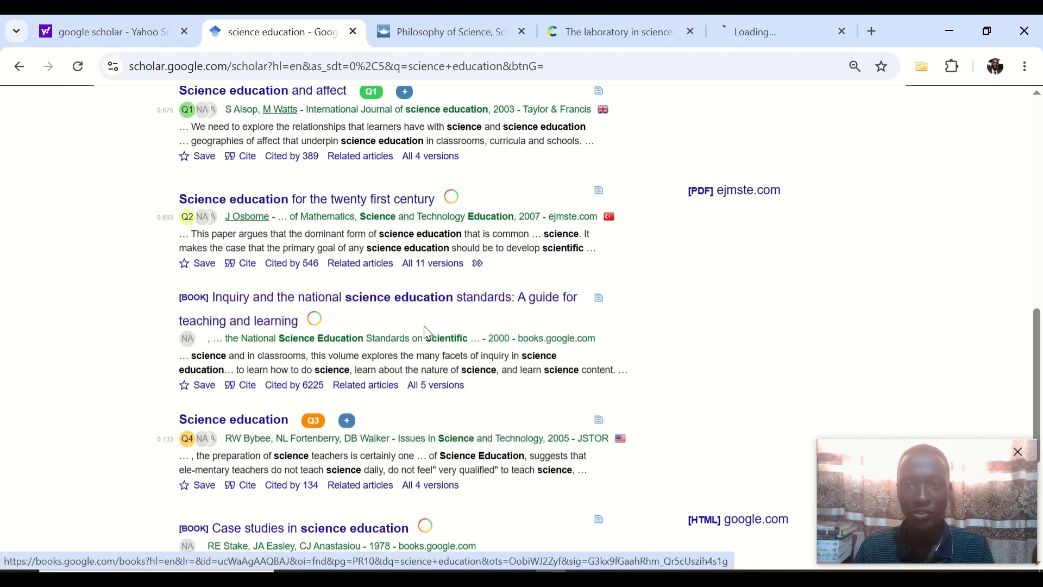
left_click(734, 24)
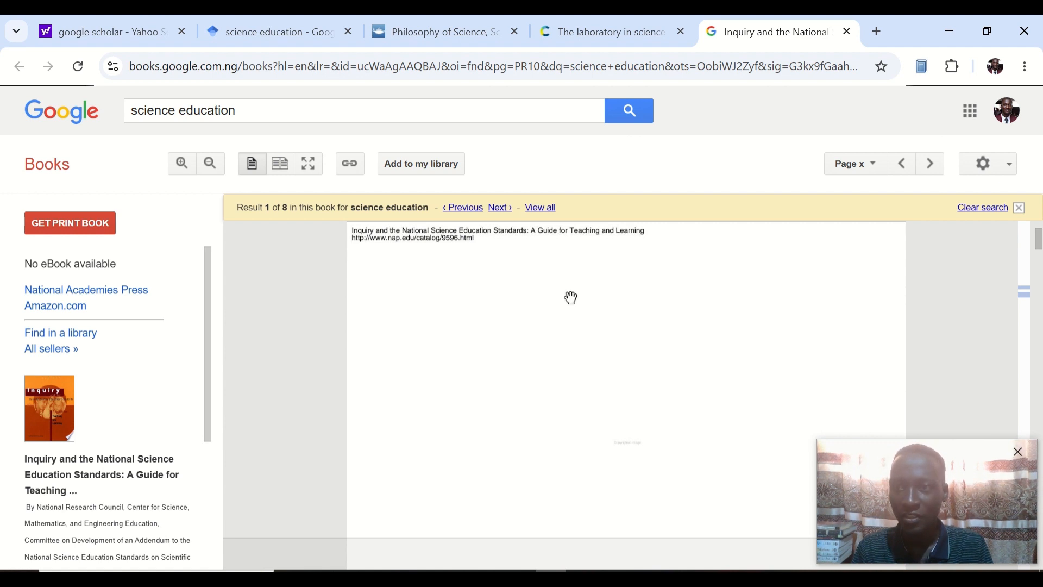
left_click(914, 70)
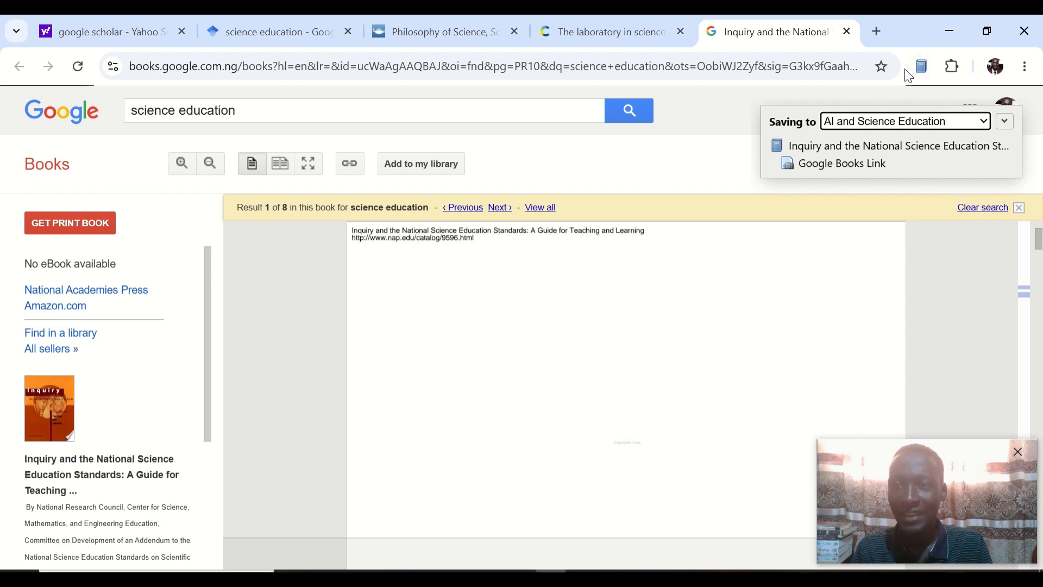
Step: Open the ScienceDirect article Challenges for Science Education from the Scholar results in a new tab and complete the human verification
left_click(259, 32)
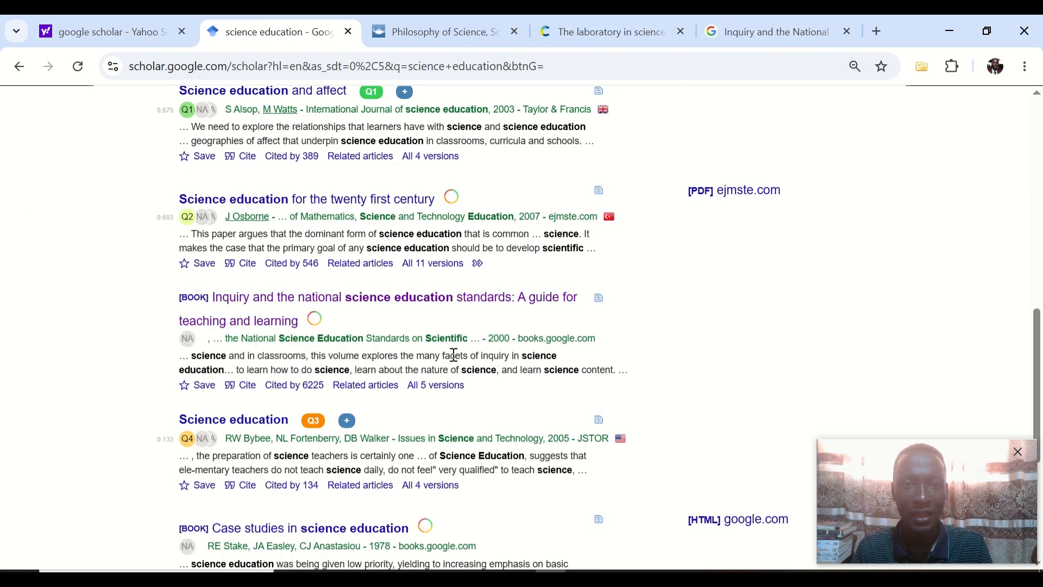
scroll(454, 354, "down", 5)
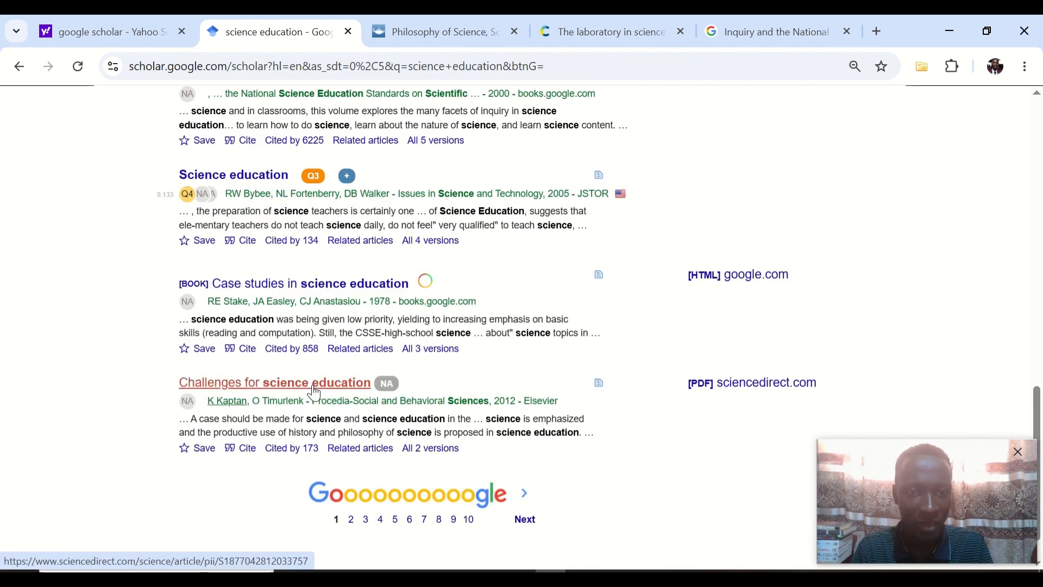
right_click(343, 383)
left_click(429, 203)
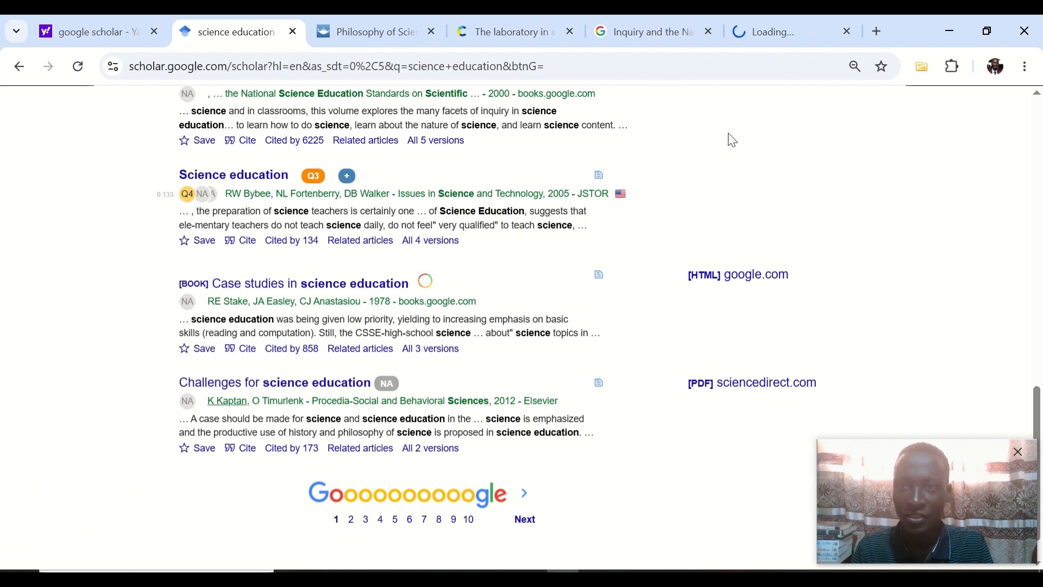
left_click(762, 37)
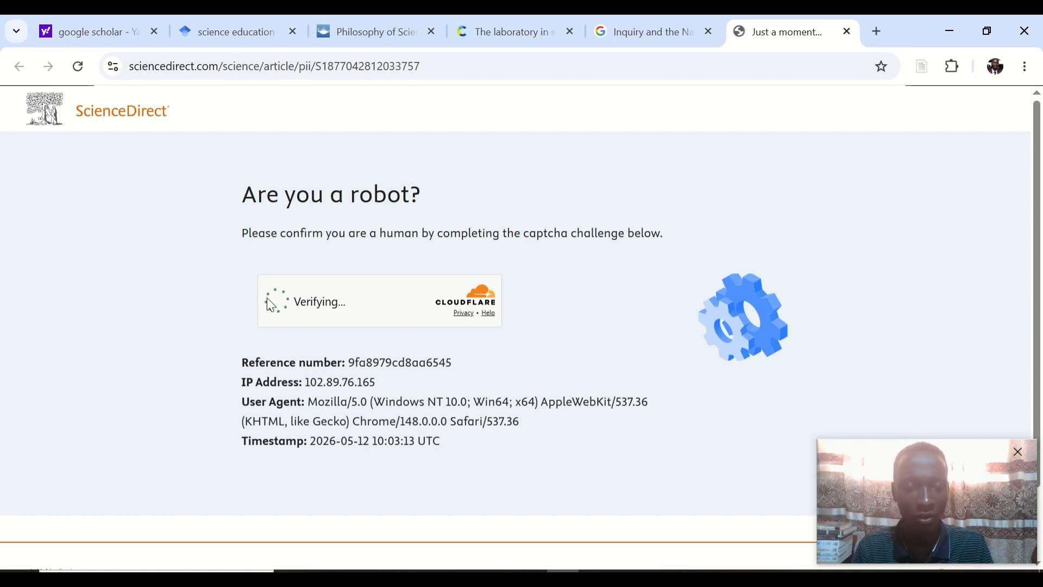
left_click(274, 302)
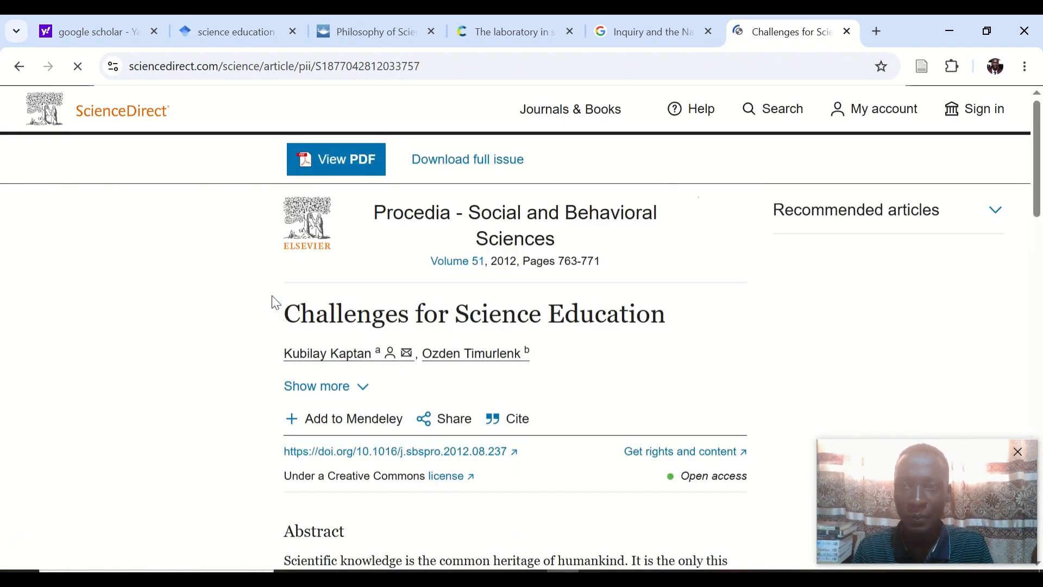
Step: Save the Challenges for Science Education article to the AI and Science Education collection with the Zotero connector
scroll(585, 397, "down", 2)
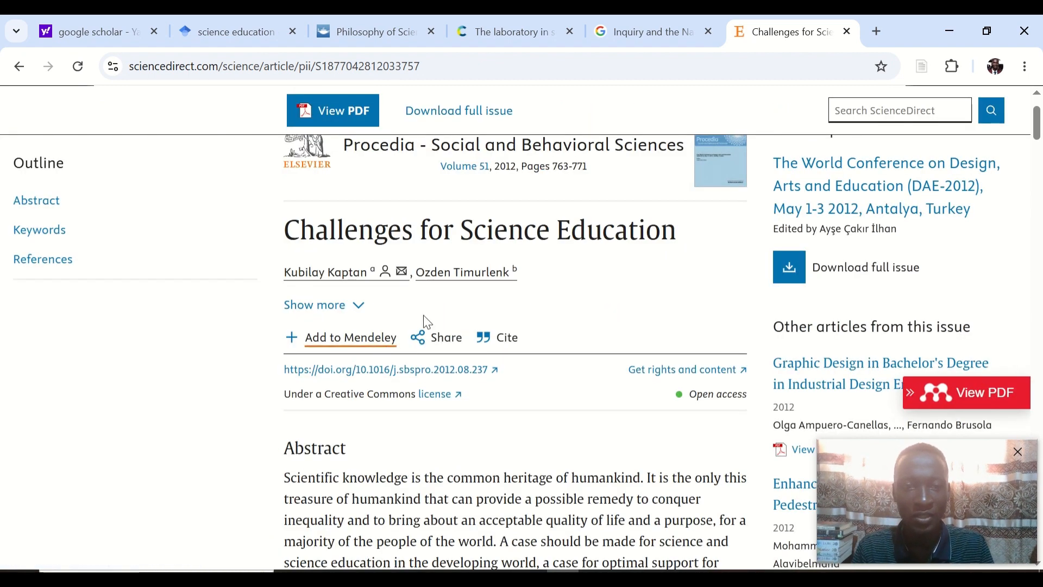
scroll(614, 296, "up", 2)
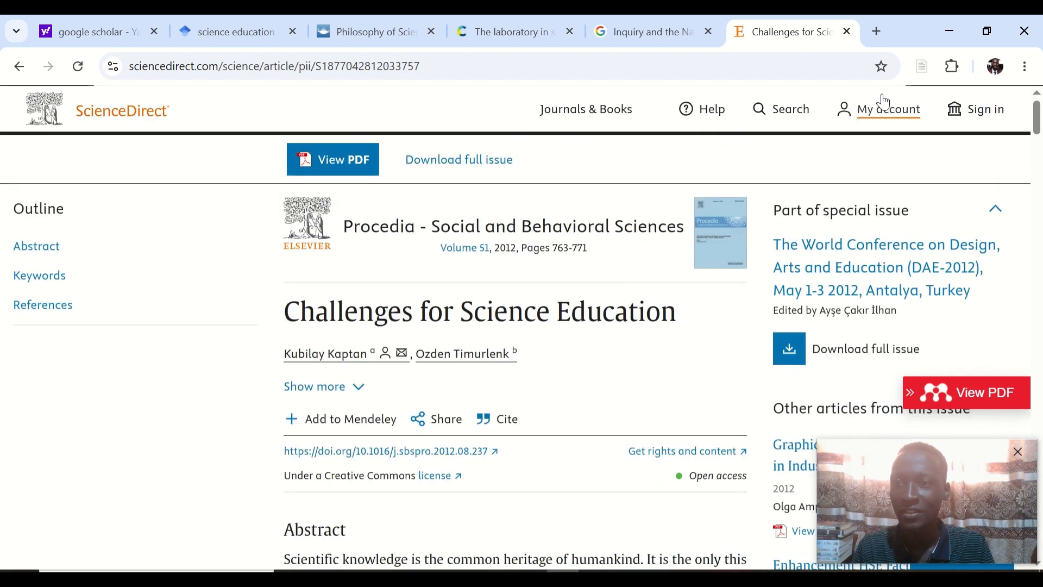
left_click(924, 68)
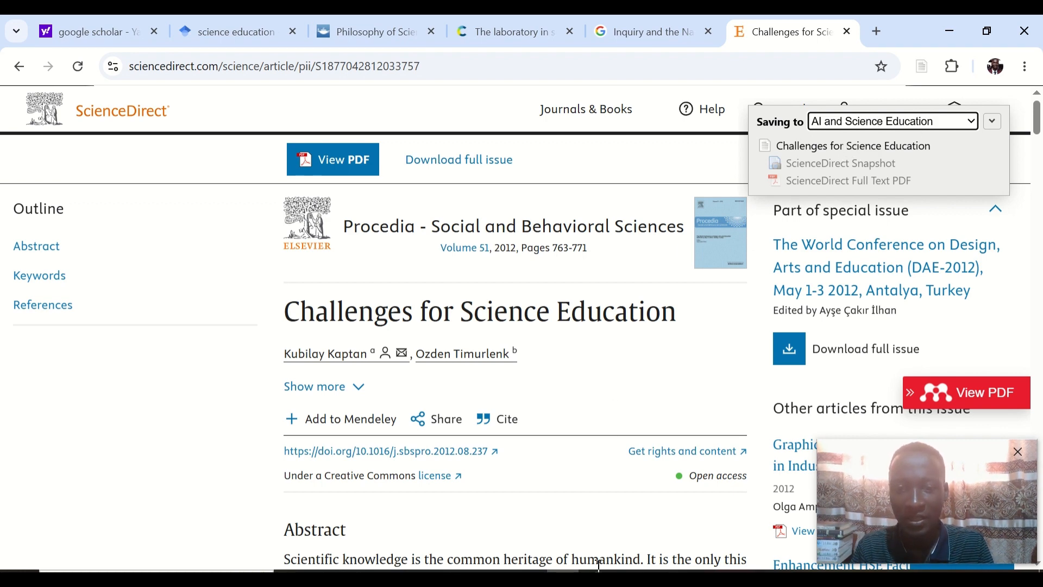
Step: Switch to Zotero and review the saved article's bibliographic details, including publication, volume, pages, DOI and URL
key("alt+Tab")
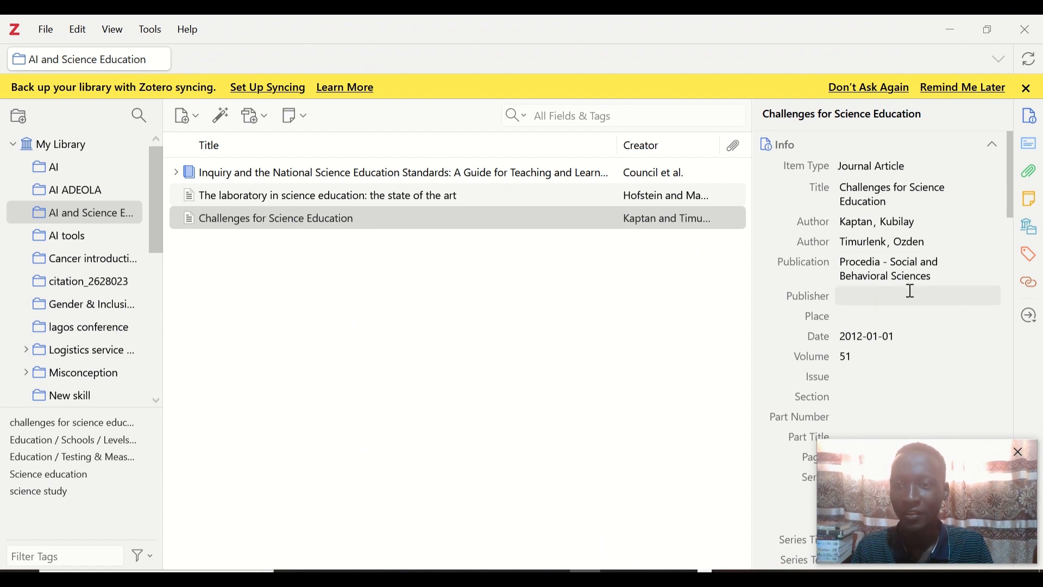
scroll(911, 292, "down", 5)
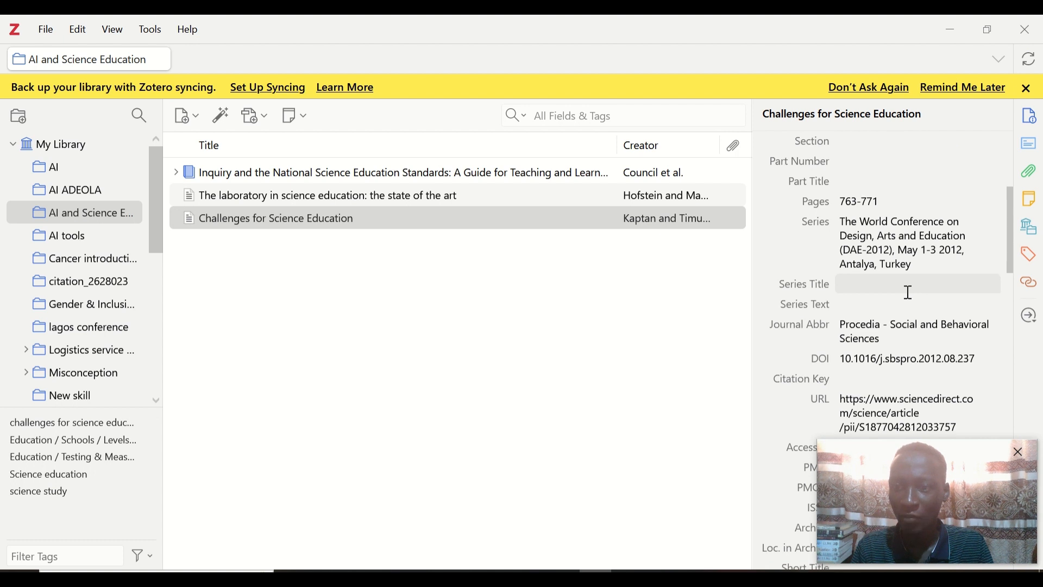
scroll(907, 292, "down", 1)
scroll(907, 292, "up", 1)
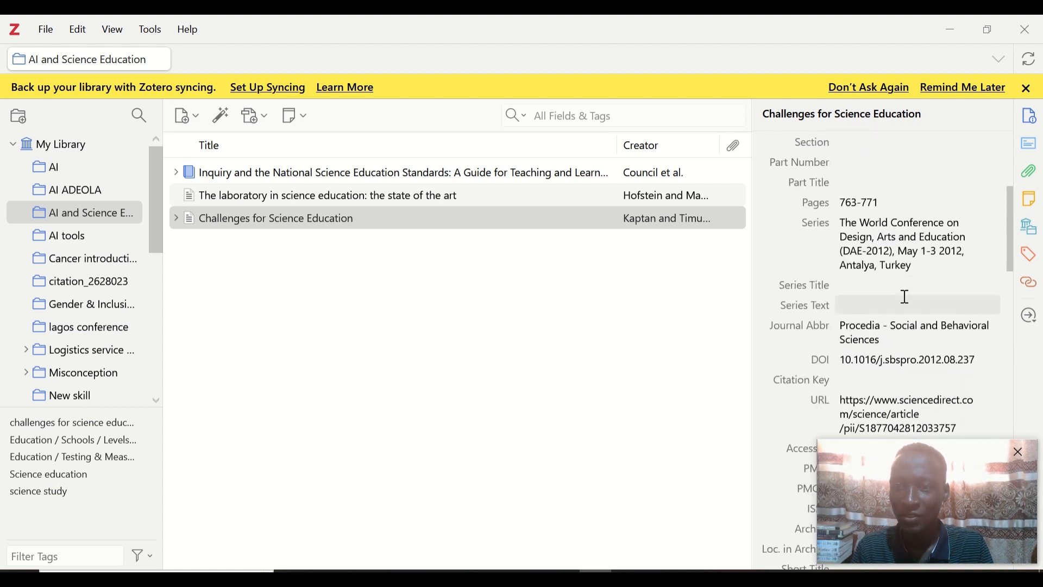
scroll(908, 292, "up", 5)
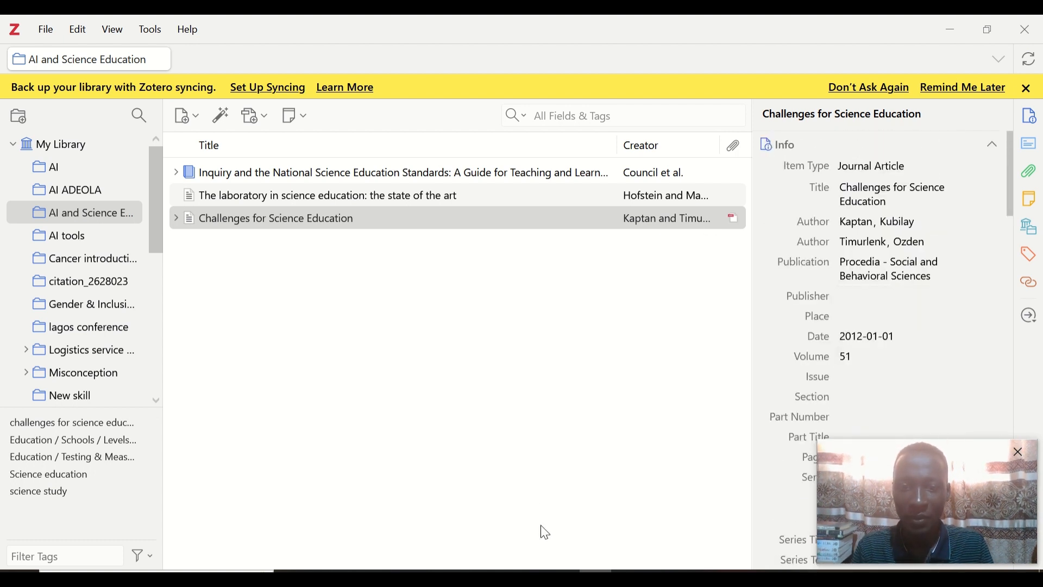
left_click(563, 575)
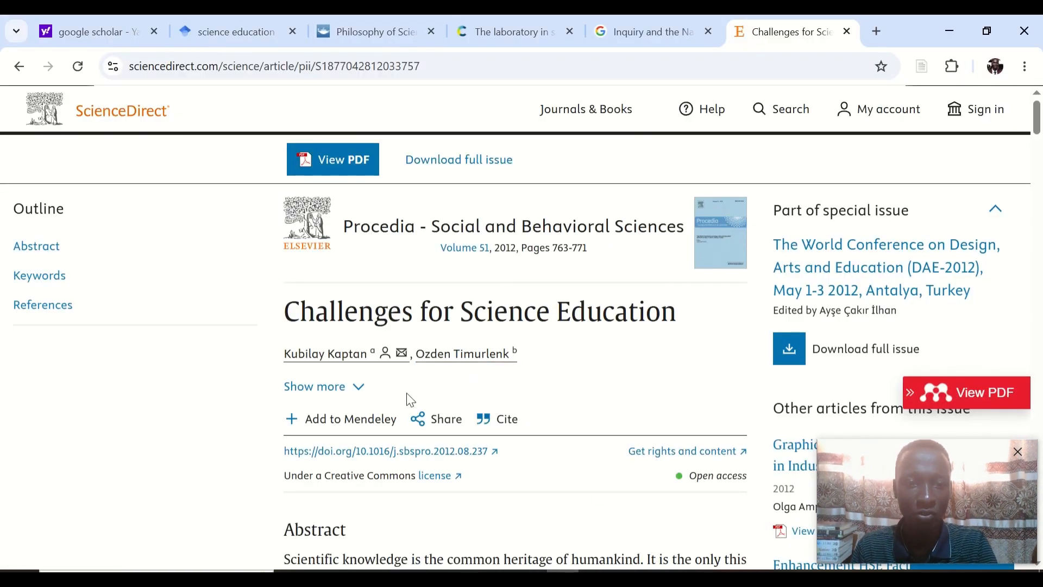
left_click(595, 574)
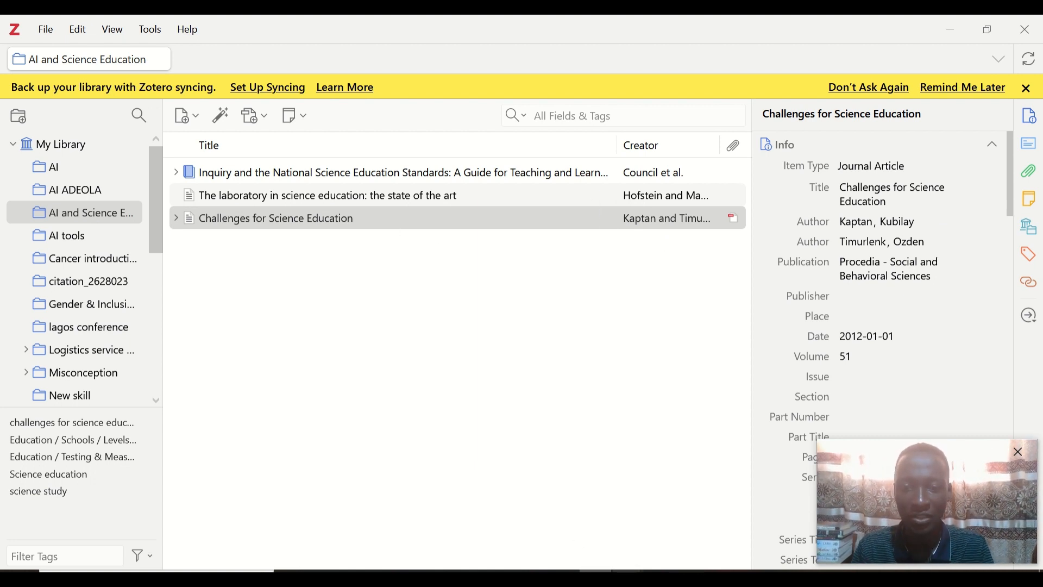
Step: Switch to Document1 in Word and write "Science have experienced several challenges" as a new paragraph below the first sentence
left_click(639, 523)
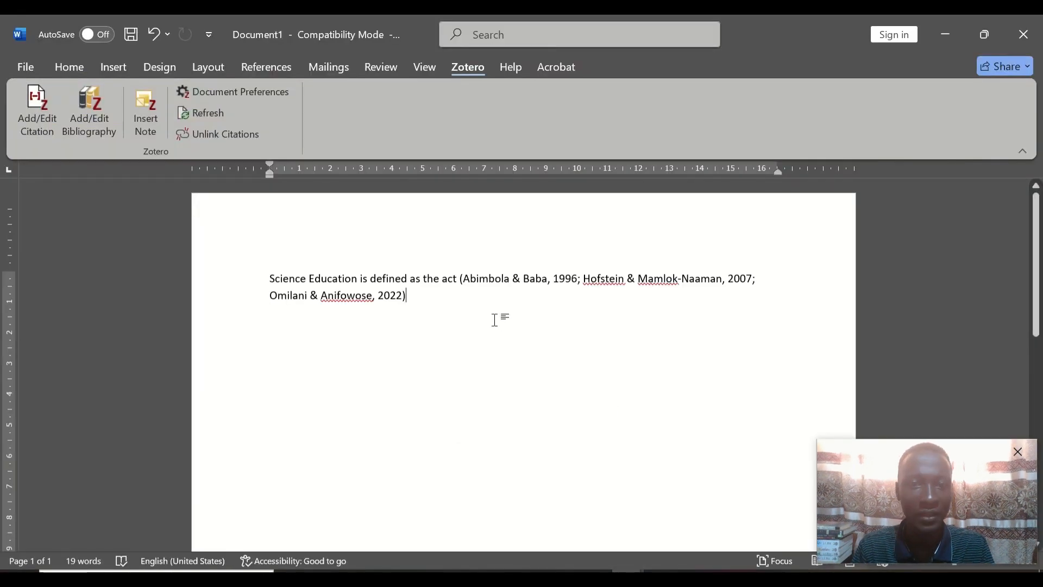
key("Return")
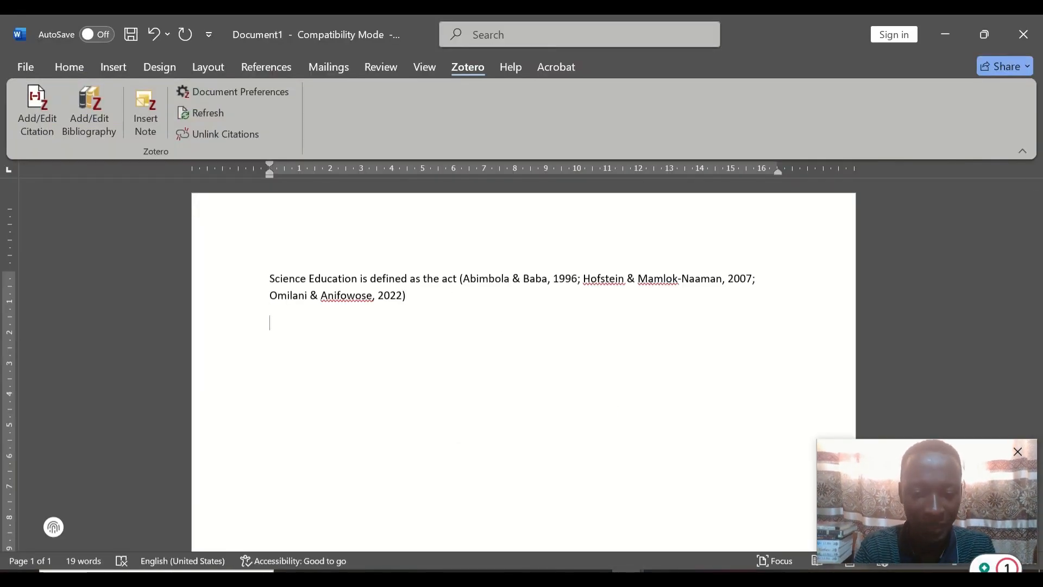
type("scie")
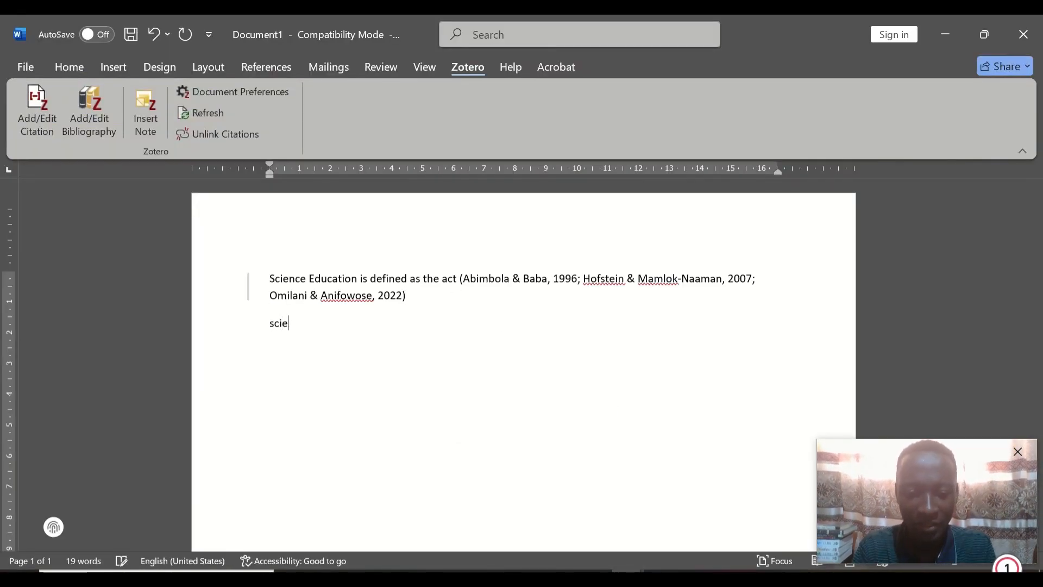
type("nce ha")
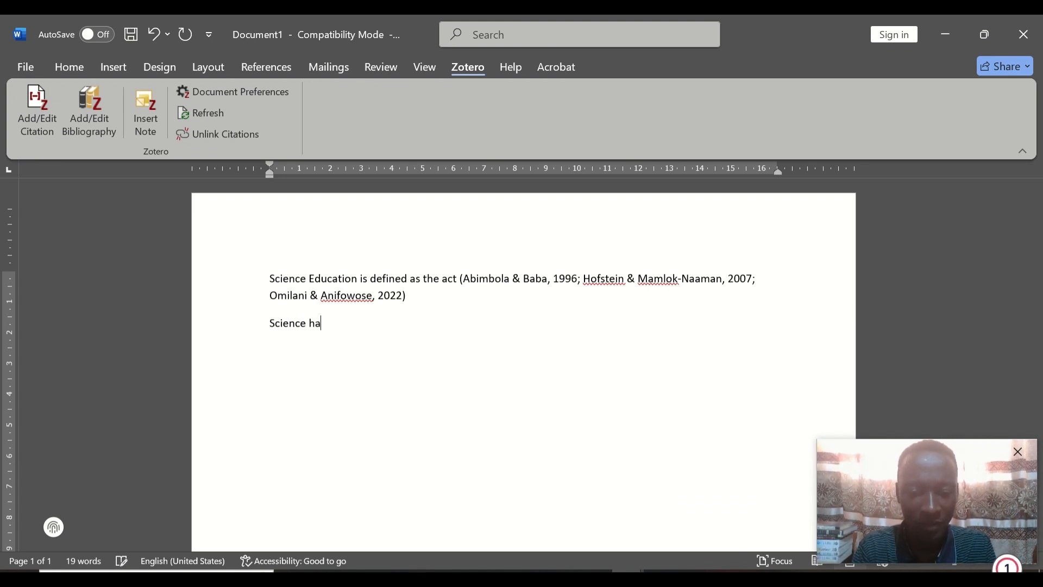
type("ve experienc")
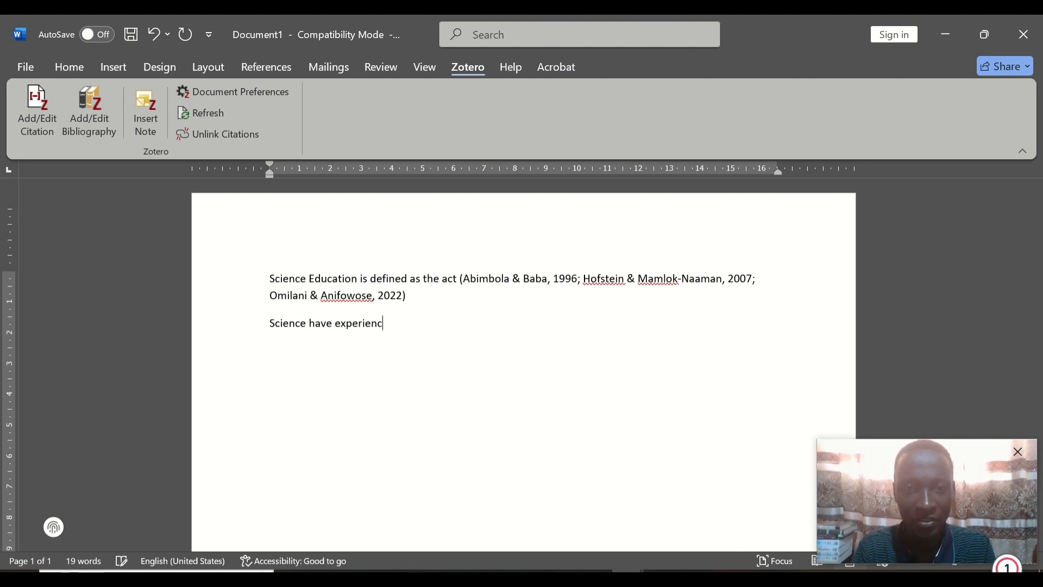
type("ed se")
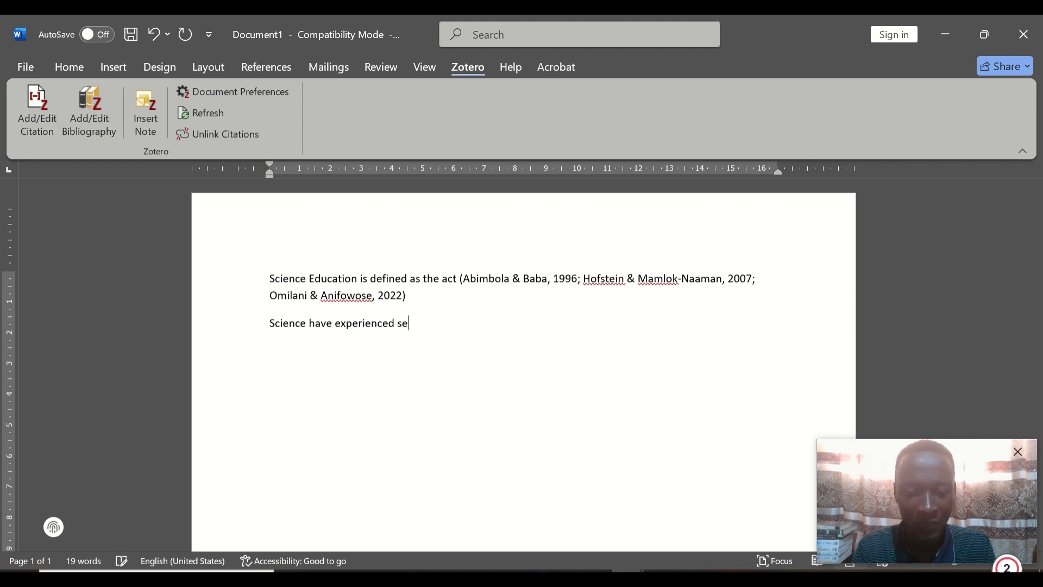
type("veral challen")
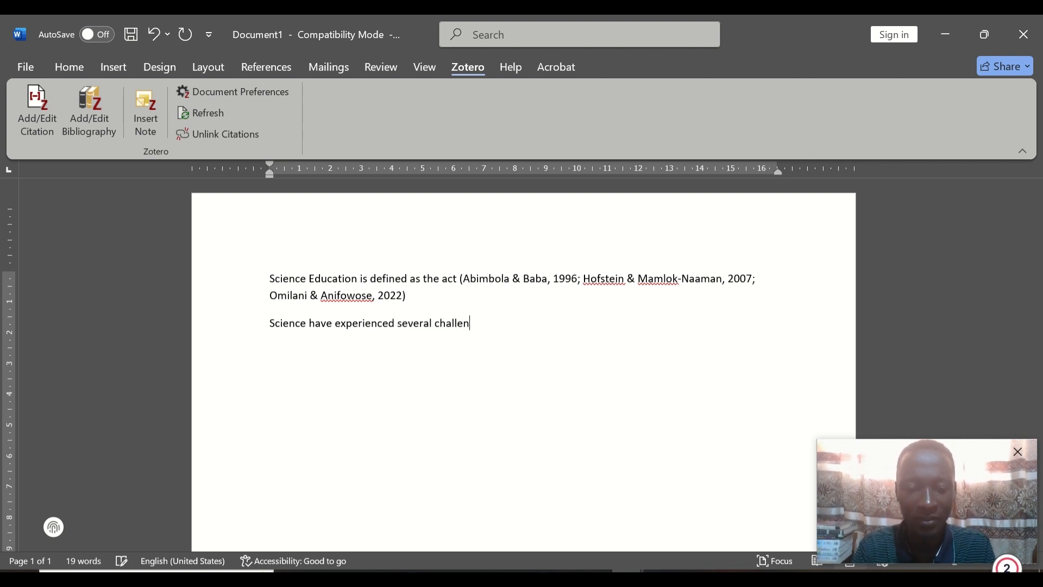
type("ges")
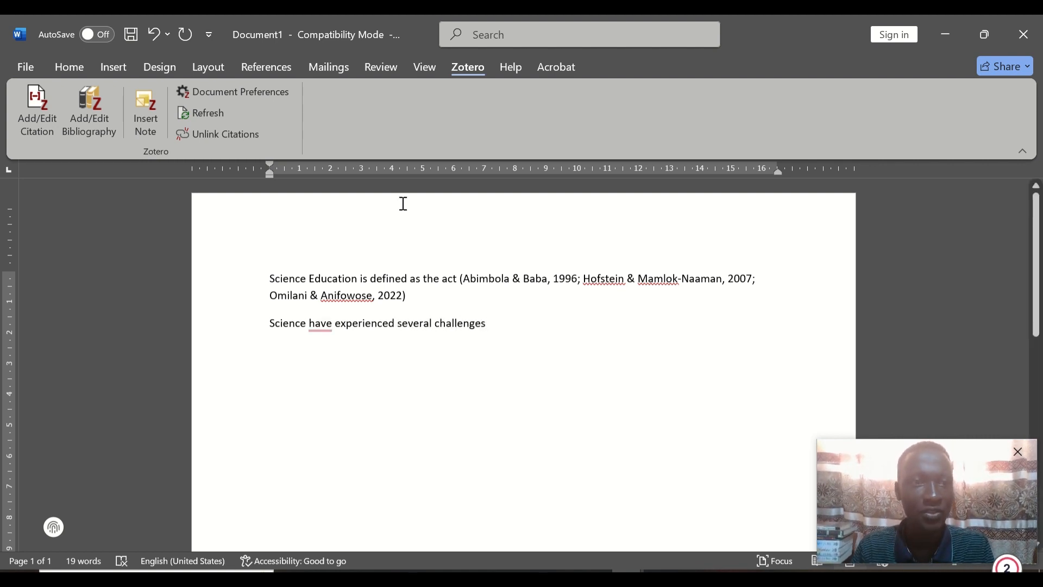
Step: Cite the 2012 article Challenges for Science Education at the end of the new sentence and add blank lines below it
left_click(41, 113)
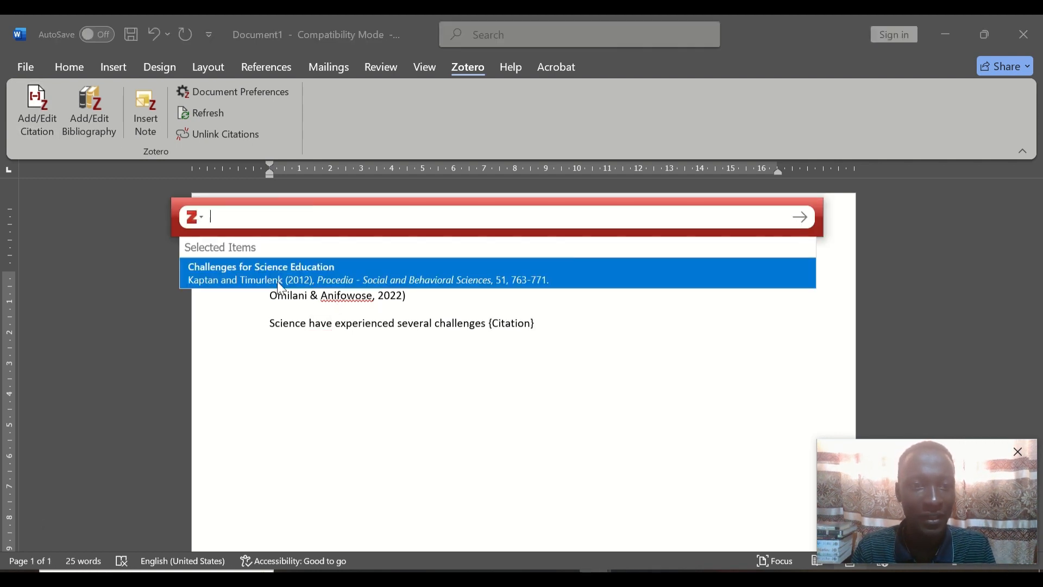
left_click(277, 283)
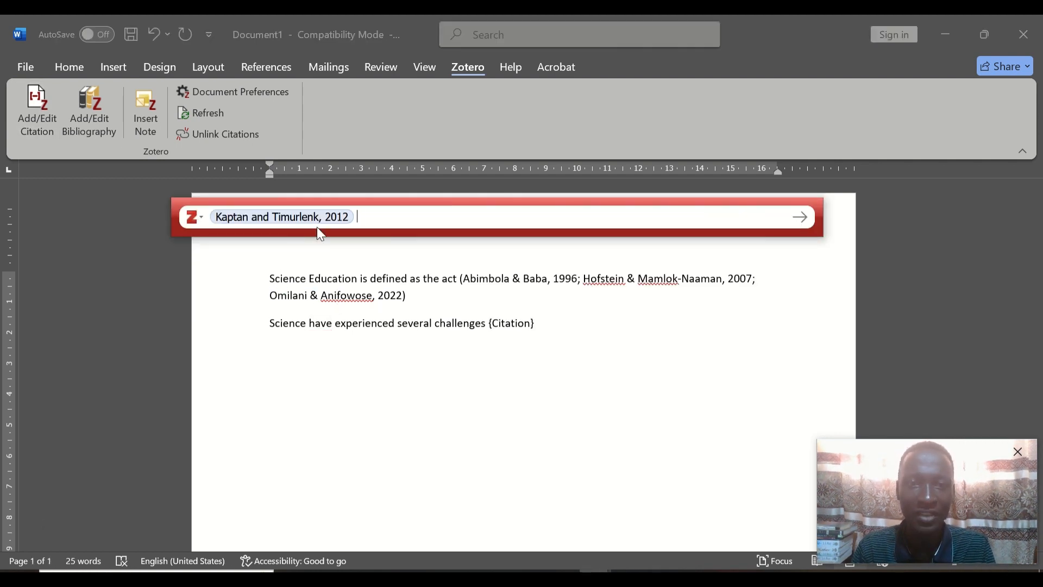
key("Return")
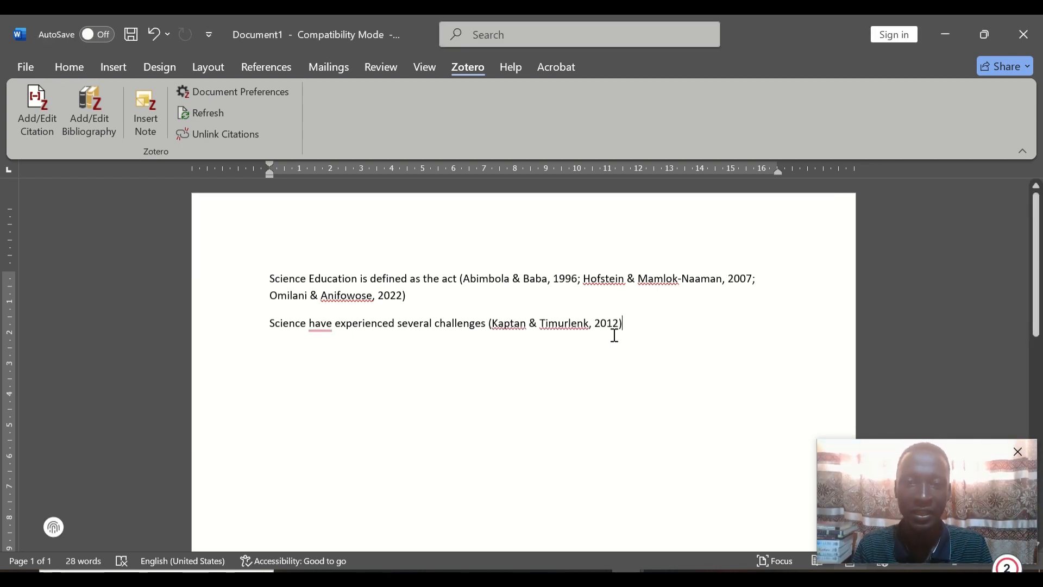
key("Return")
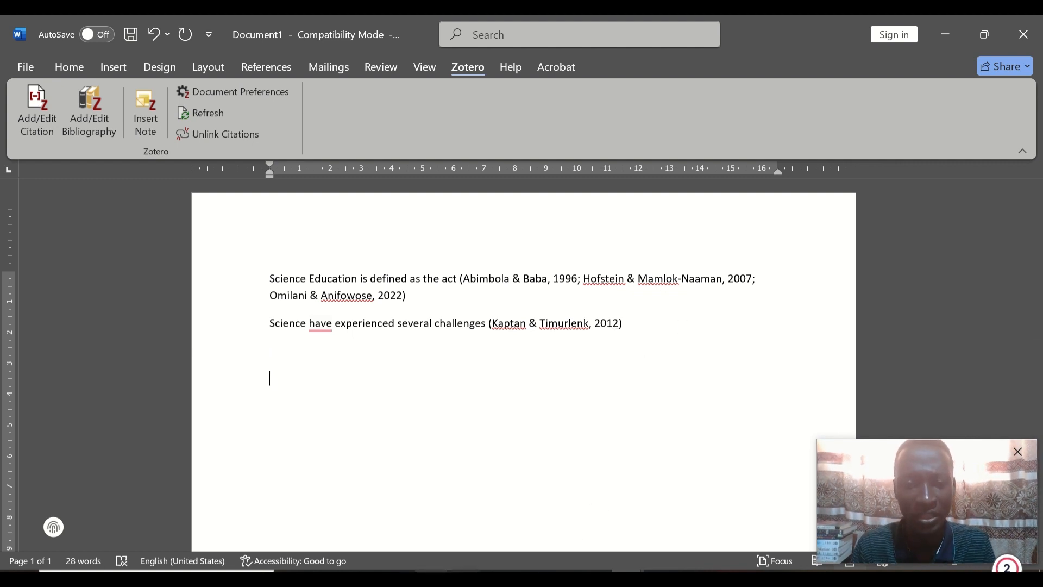
Step: Switch to File Explorer and add the recently used IJARL 3(2) article PDF to Zotero's AI and Science Education collection
key("super+e")
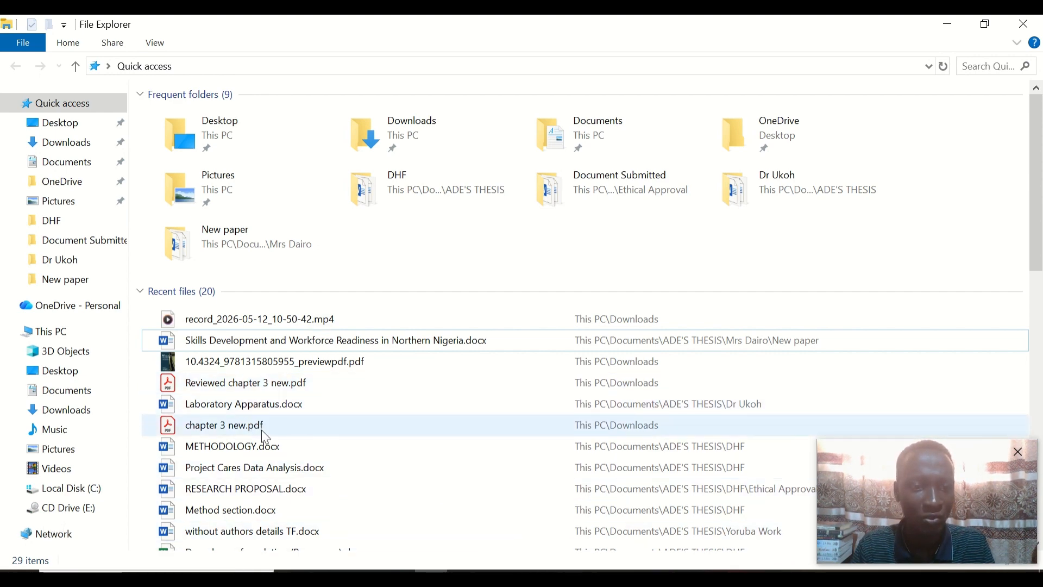
scroll(261, 429, "down", 3)
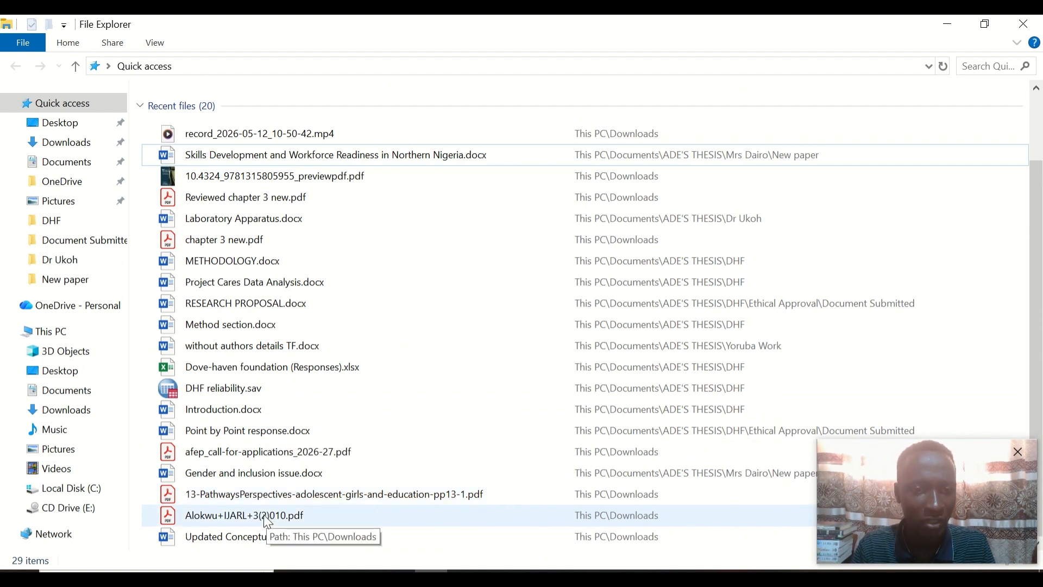
left_click_drag(268, 522, 328, 343)
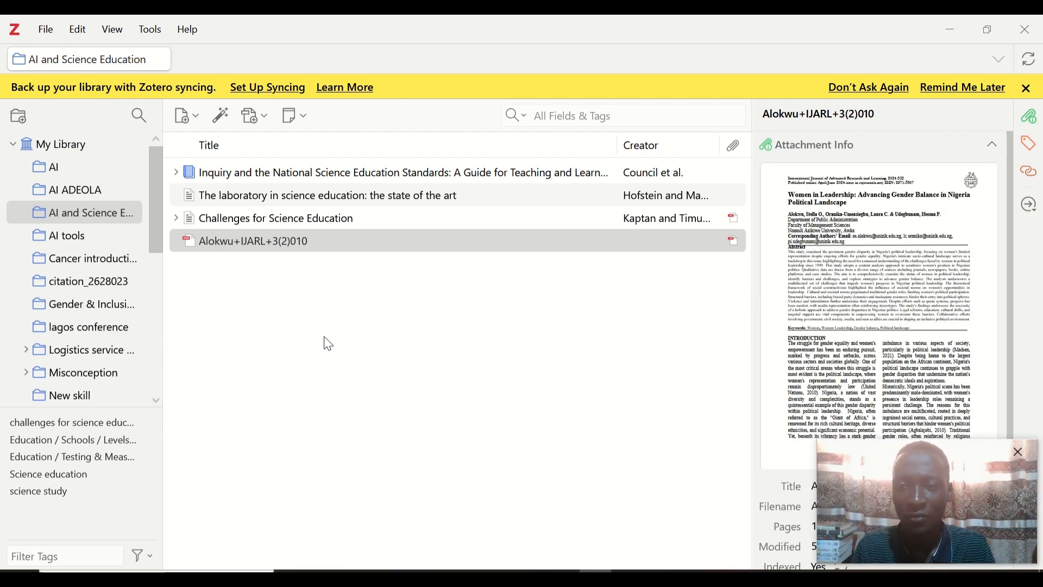
Step: Add the Anderson and Krathwohl Revised Blooms Taxonomy PDF from Downloads to the same Zotero collection and review its bibliographic details
left_click(431, 578)
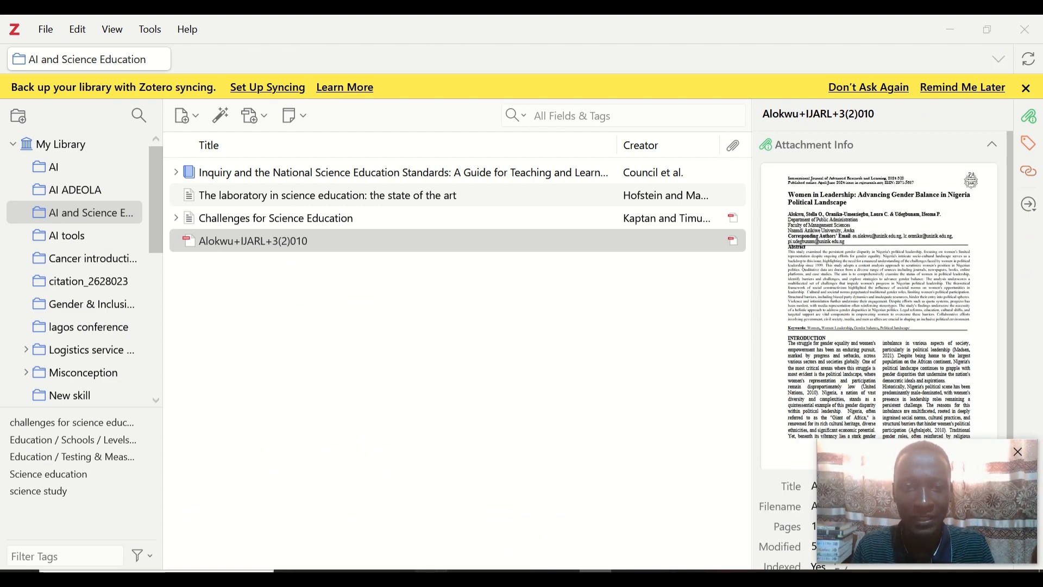
left_click(61, 146)
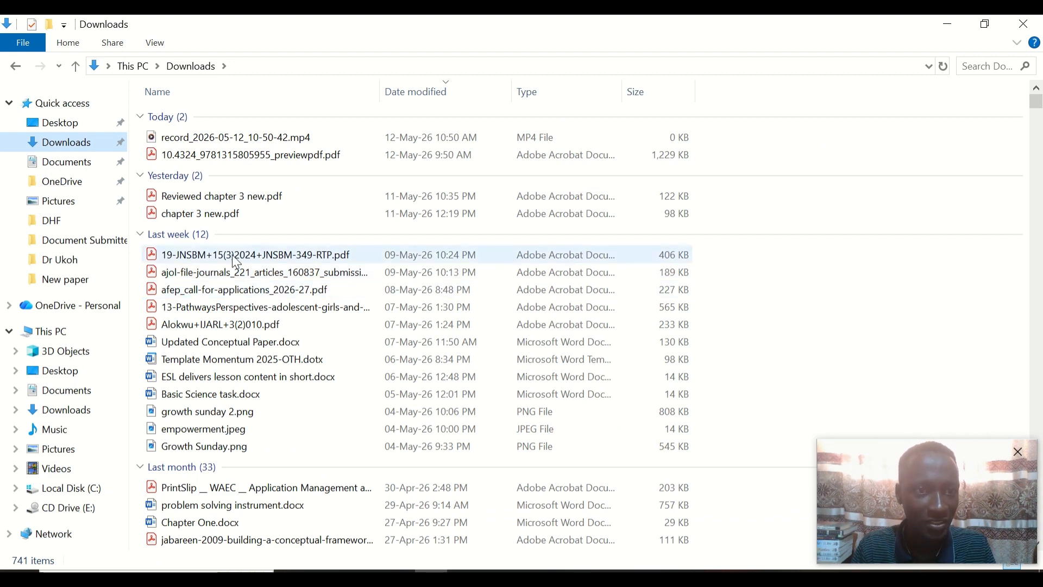
scroll(237, 262, "down", 2)
scroll(237, 261, "down", 3)
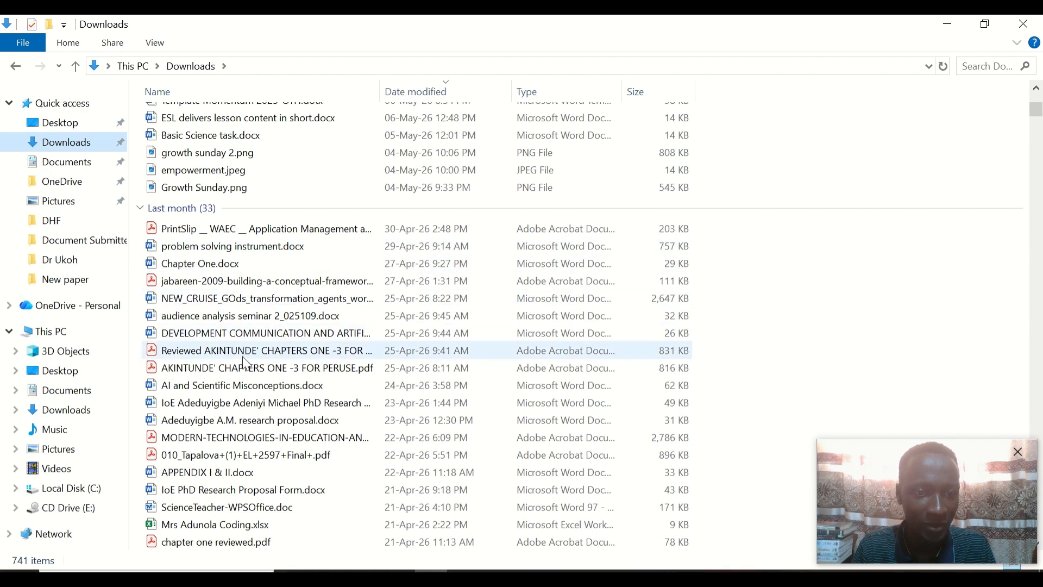
scroll(245, 362, "down", 1)
scroll(246, 363, "down", 2)
scroll(244, 361, "down", 7)
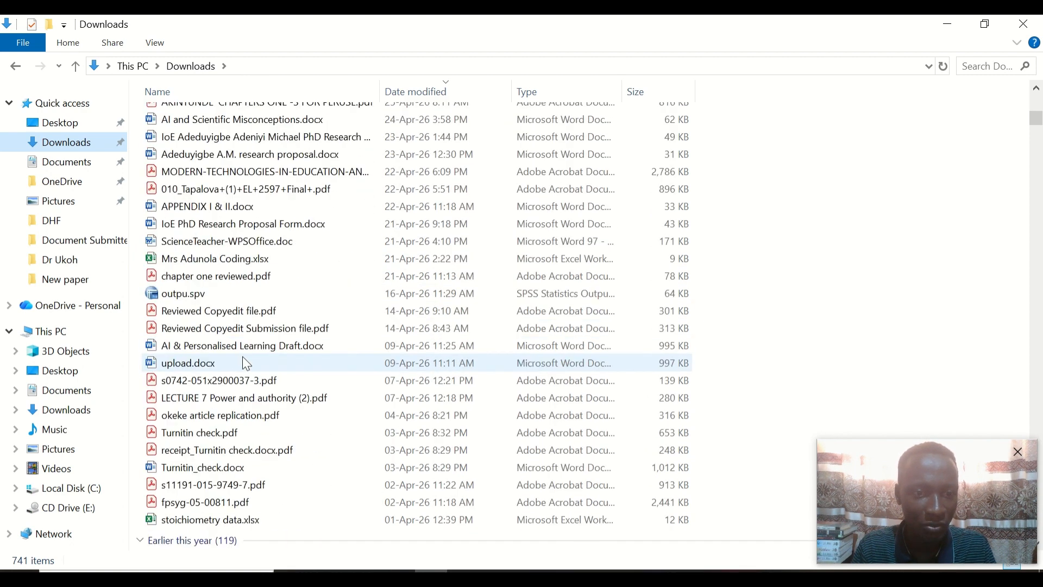
scroll(244, 362, "down", 4)
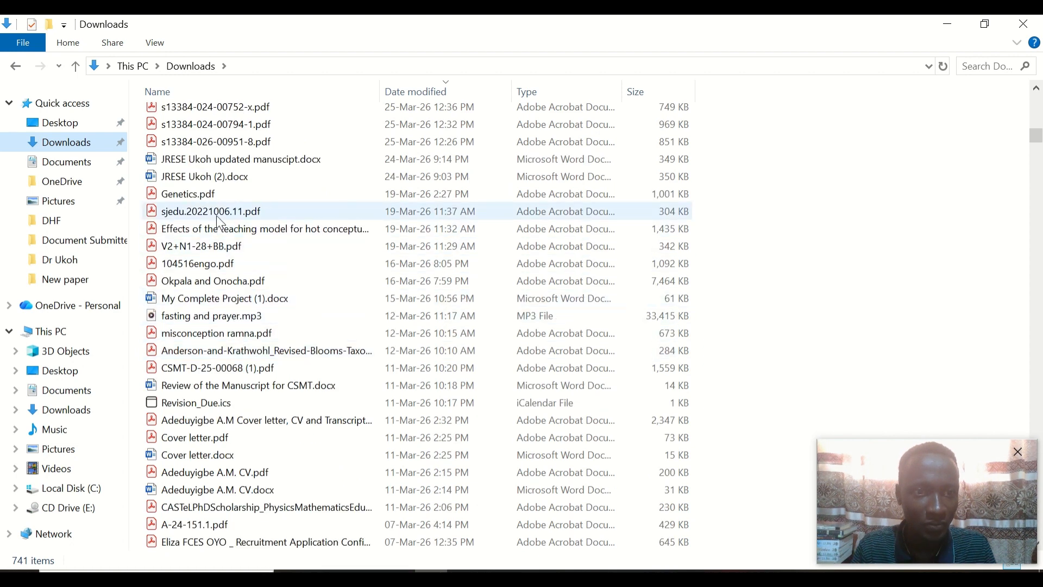
left_click_drag(245, 357, 405, 377)
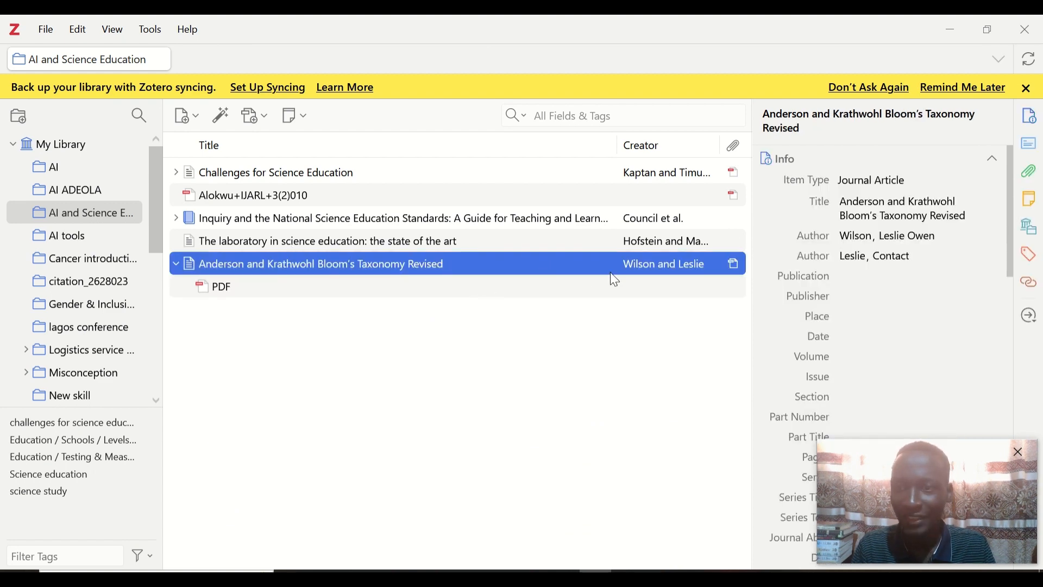
scroll(964, 242, "down", 10)
scroll(967, 242, "up", 10)
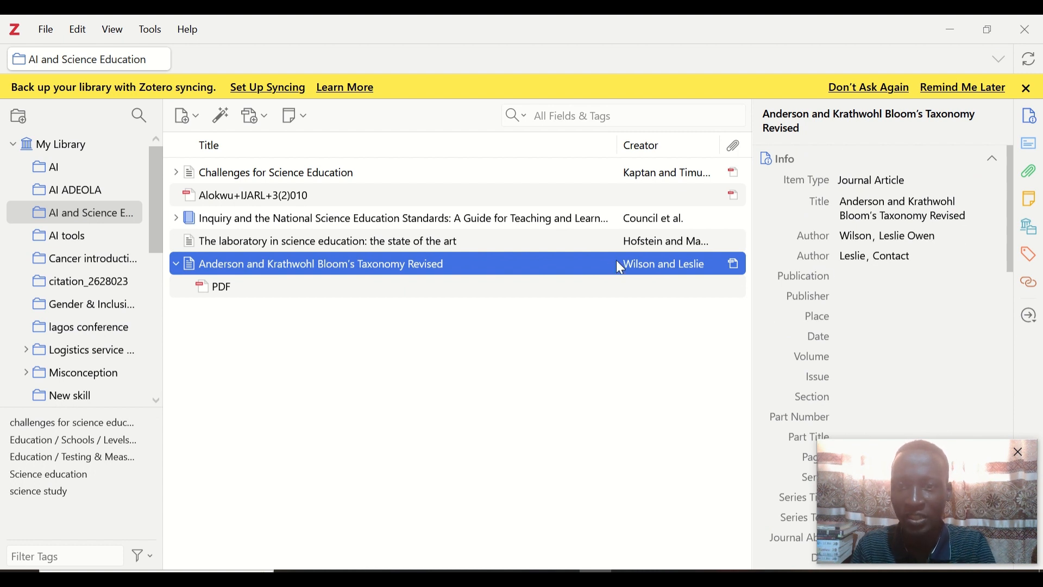
scroll(868, 338, "down", 3)
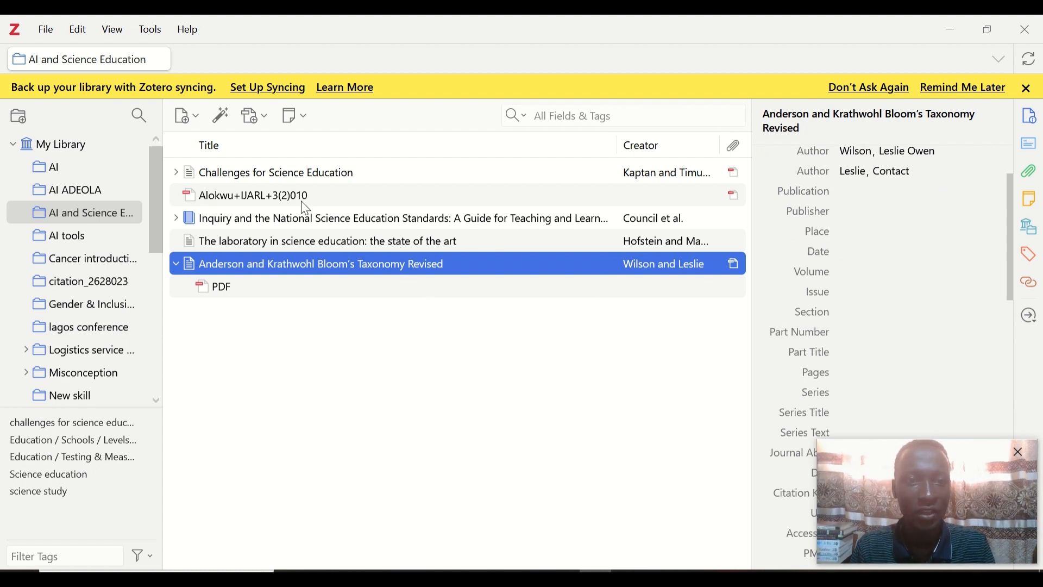
Step: Switch to Document1 in Word and write the author's surname followed by "proposed that" on the blank line below the challenges sentence
mouse_move(628, 572)
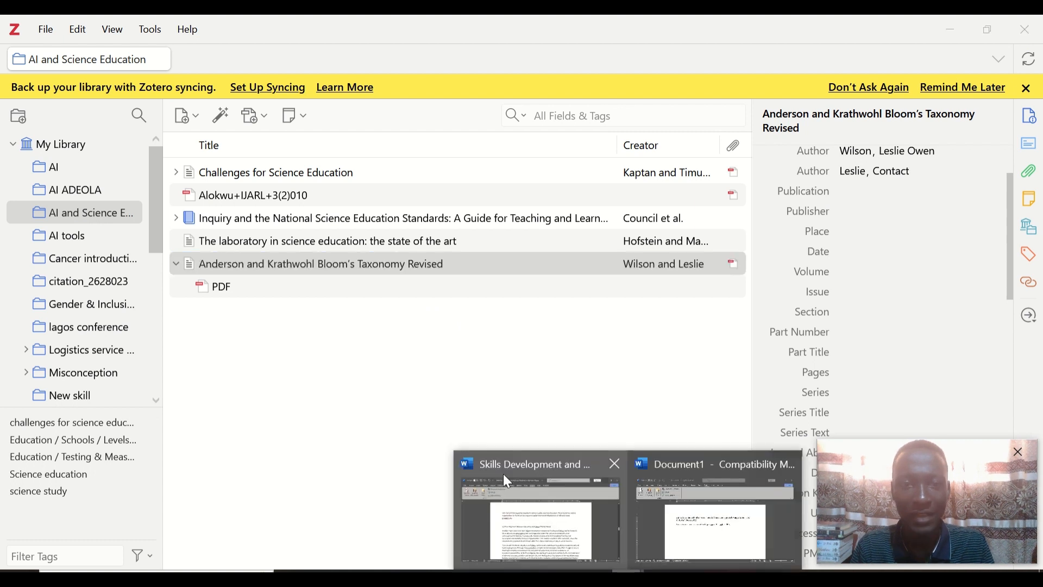
left_click(672, 518)
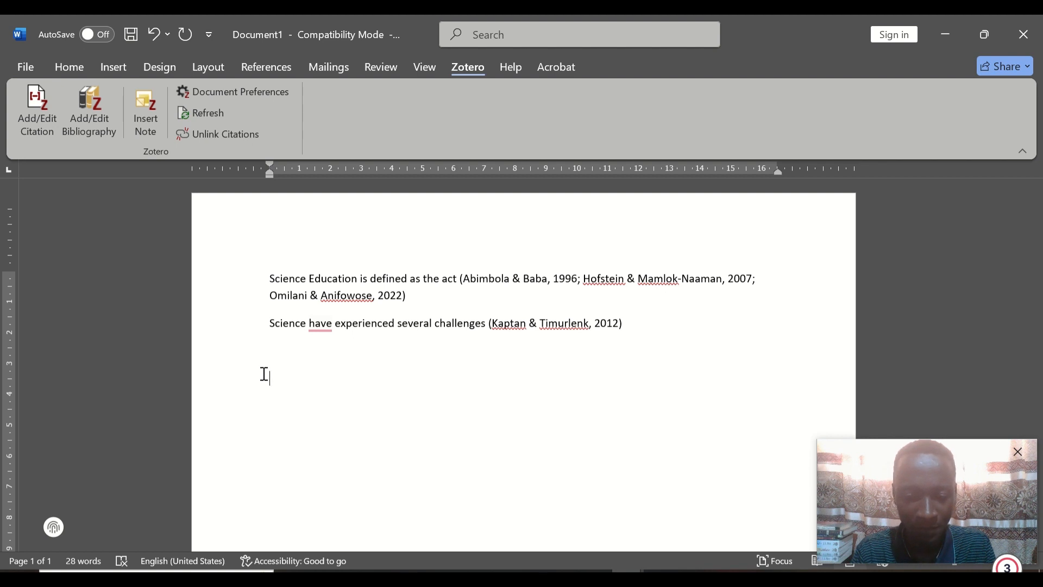
type("Adedu")
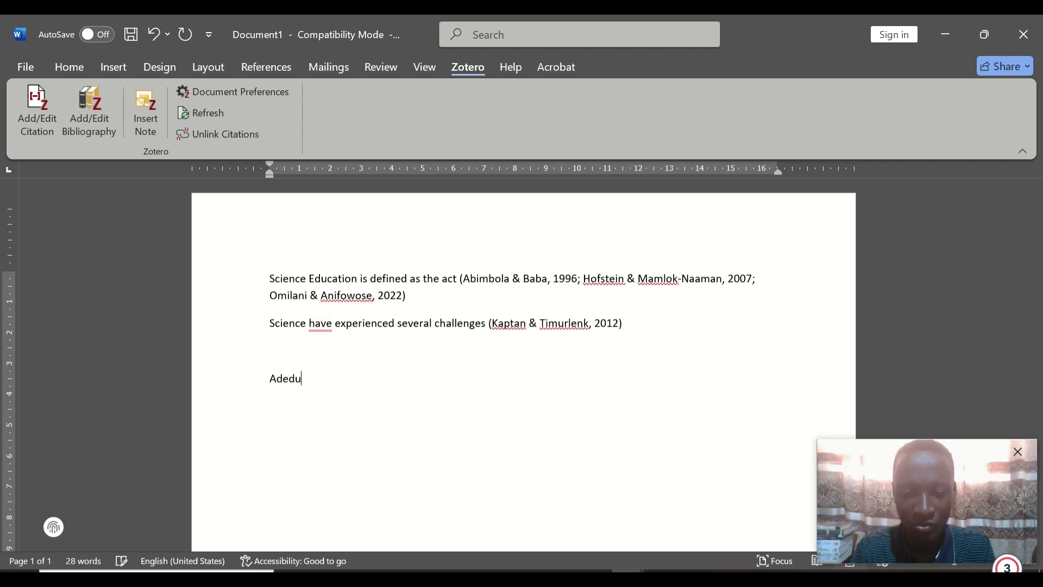
type("yigbe")
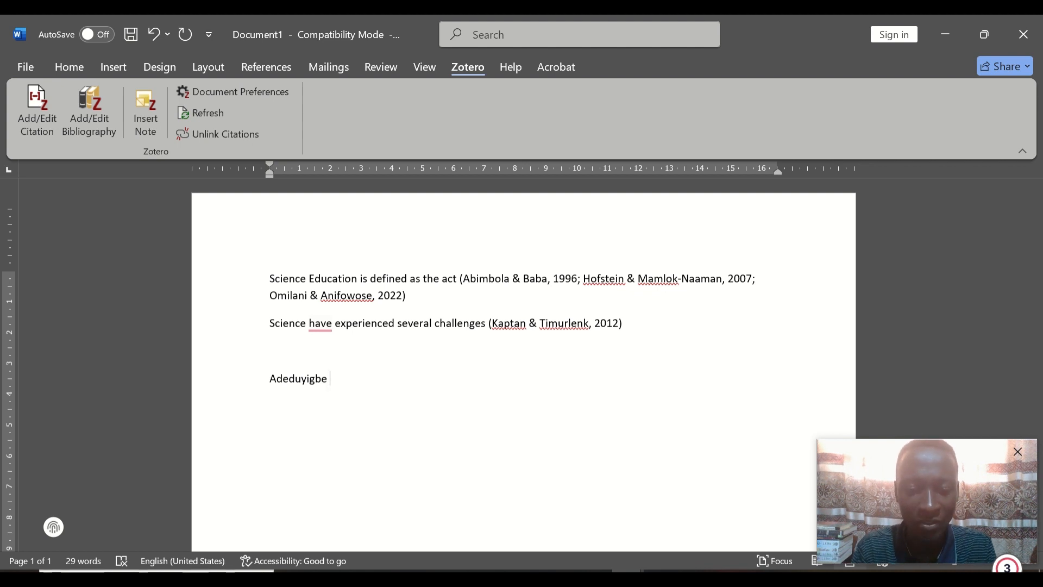
type(" prop")
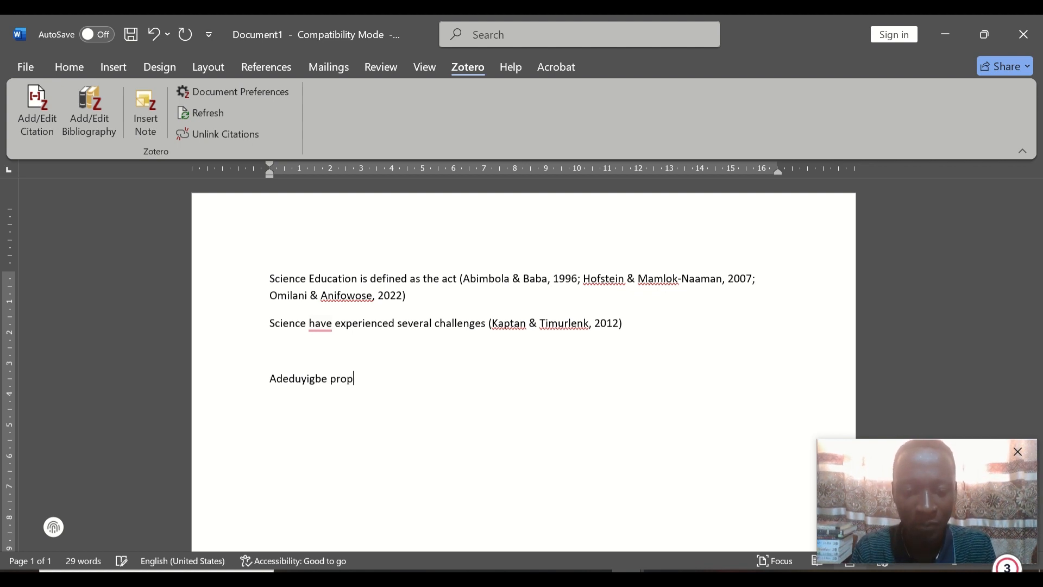
type("osed that")
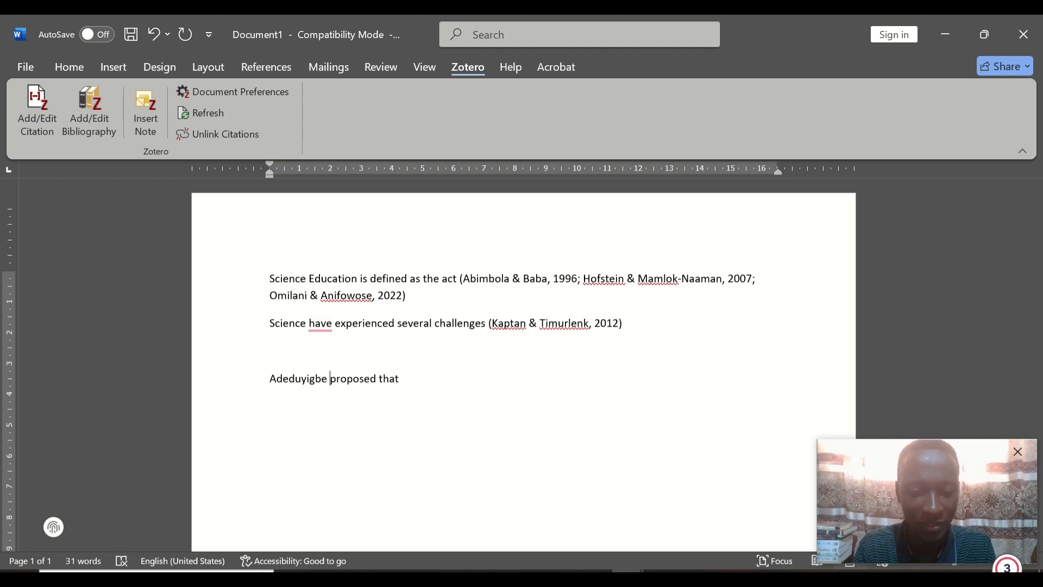
Step: Insert "(2025)" after the author's surname and end the sentence with "science education"
type("2025")
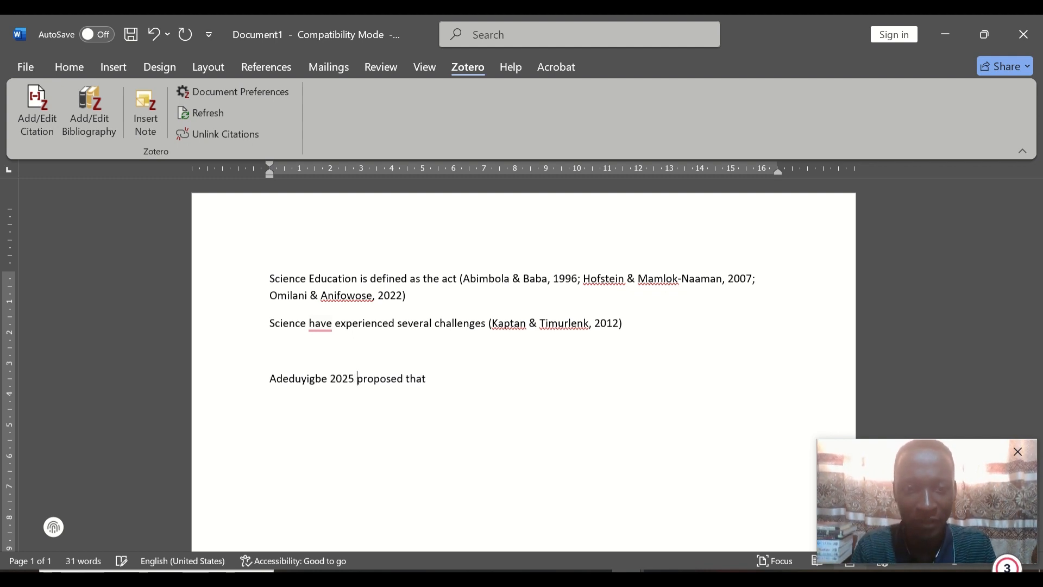
key("Right")
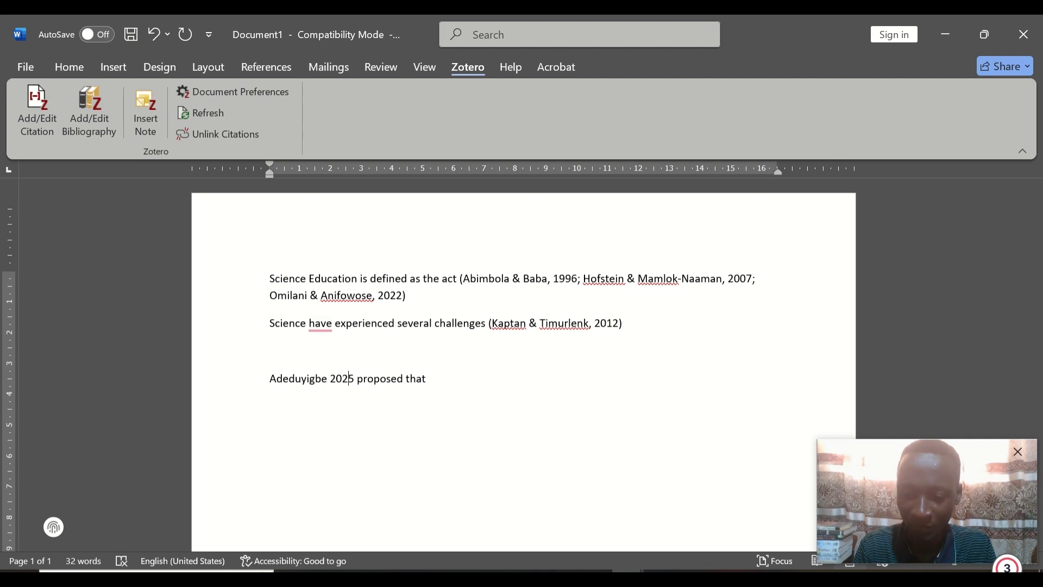
key("Right")
type(")")
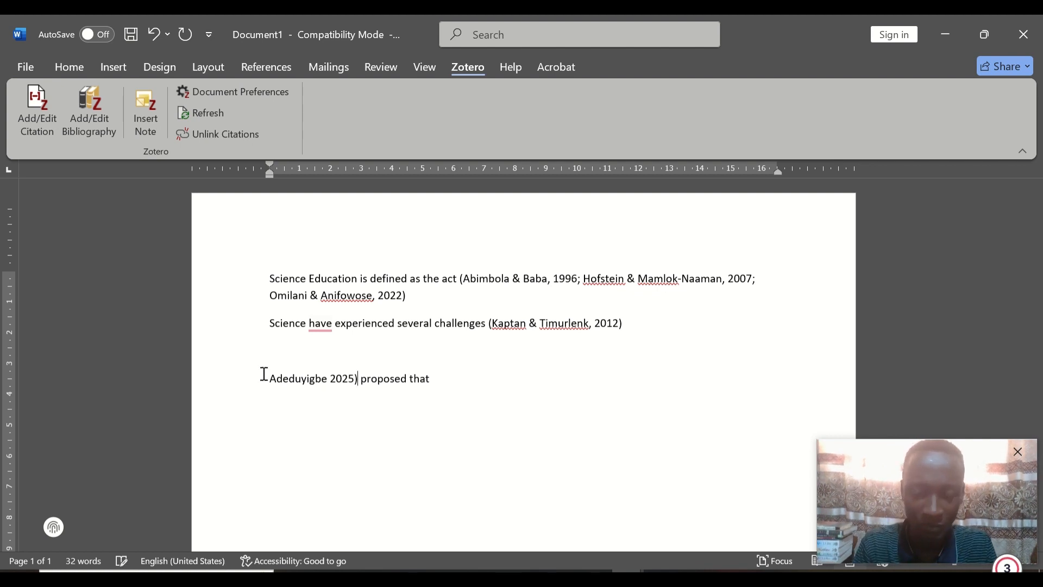
type("(")
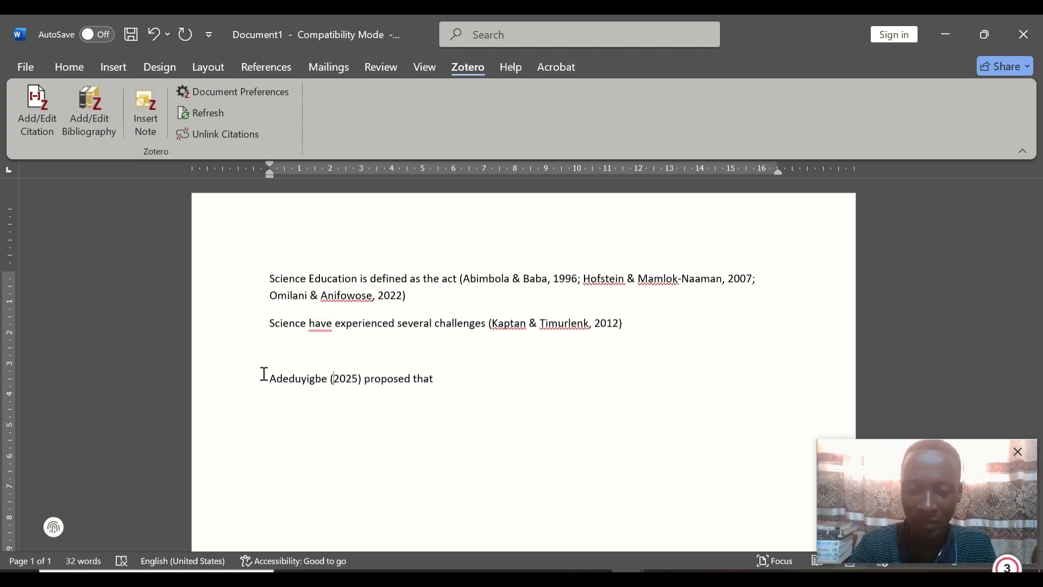
key("End")
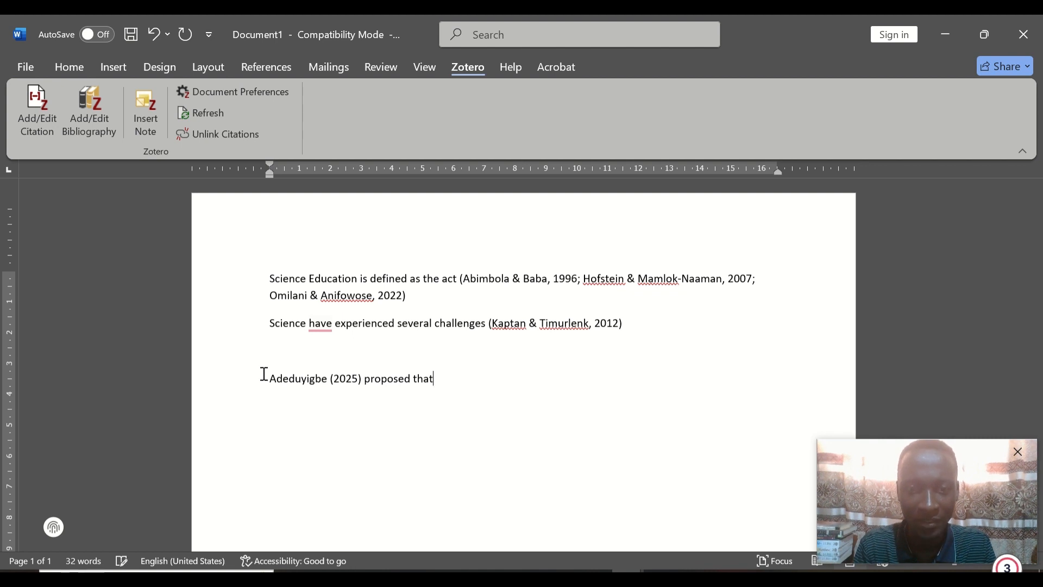
type("science")
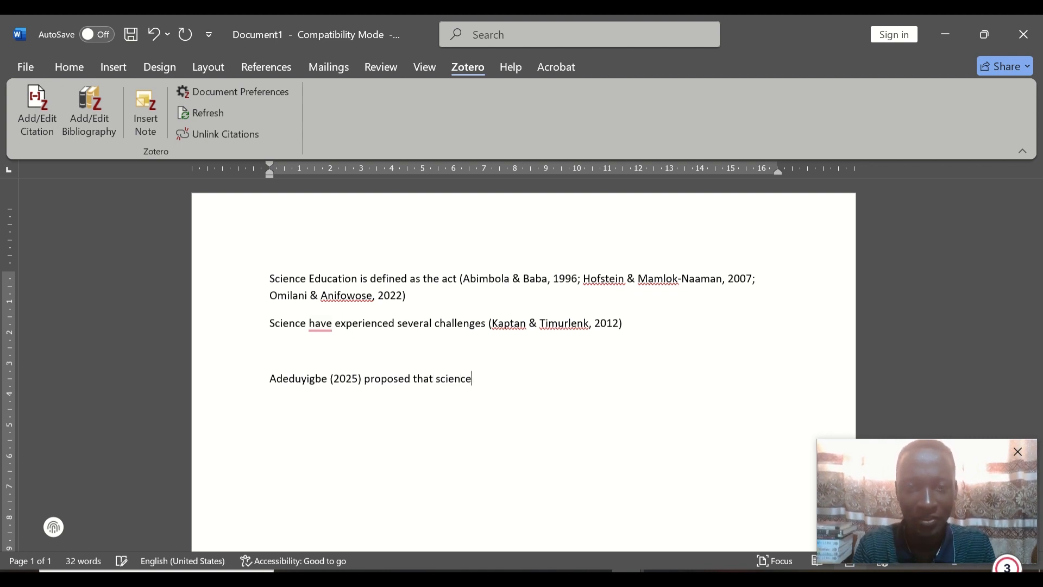
type(" education")
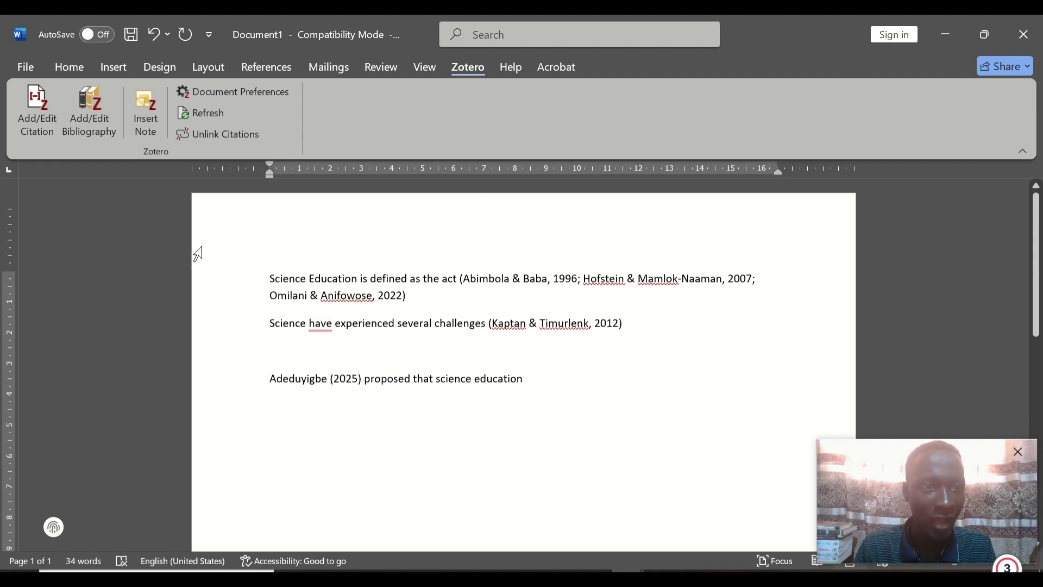
Step: Cite the 2025 article Advocating for Yorùbá as a Medium of Instruction in Teaching Physics after the surname, using Classic View with Omit Author
left_click(39, 113)
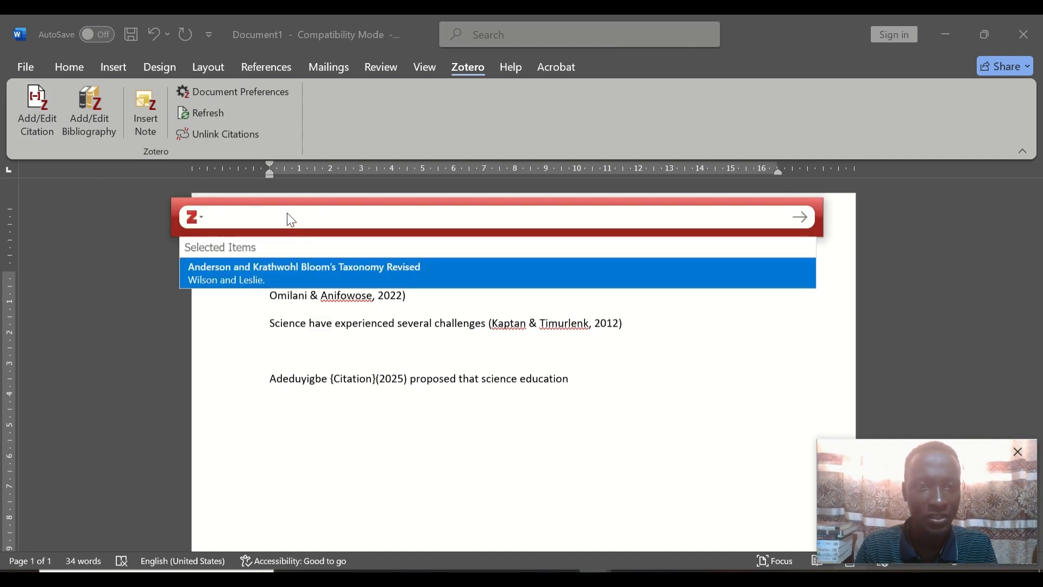
type("adeduyigbe")
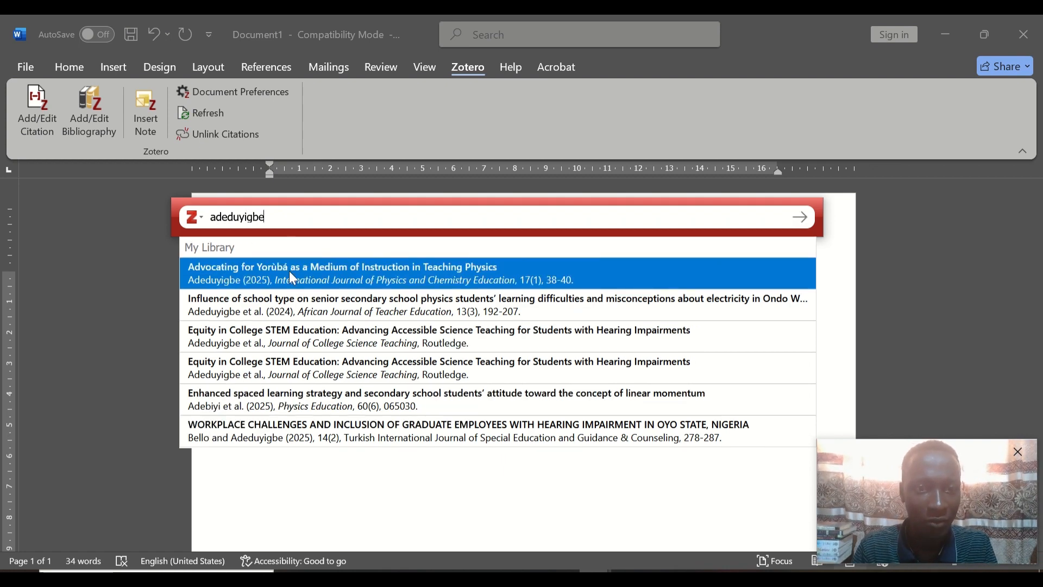
left_click(289, 272)
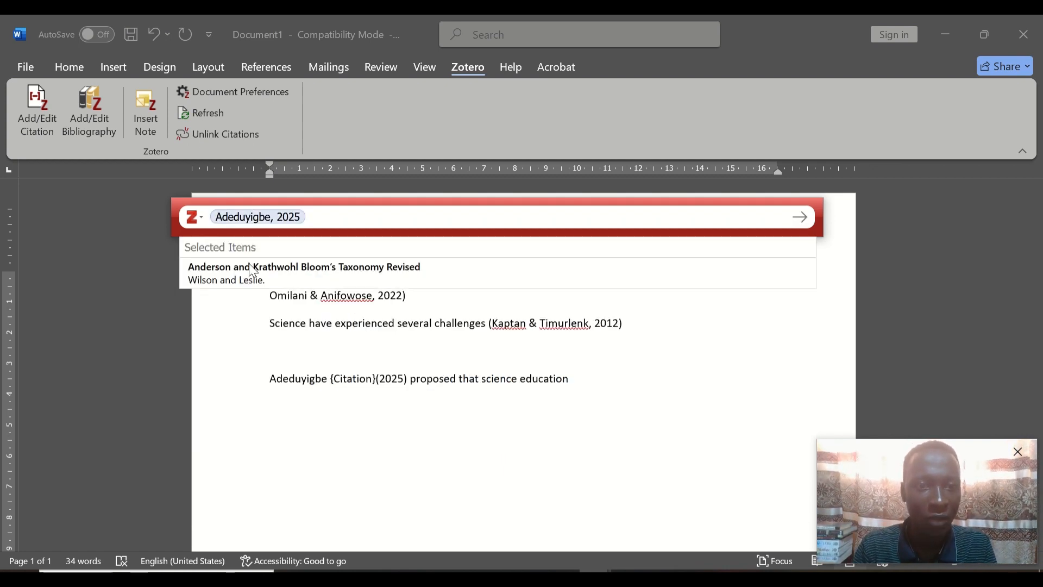
left_click(201, 218)
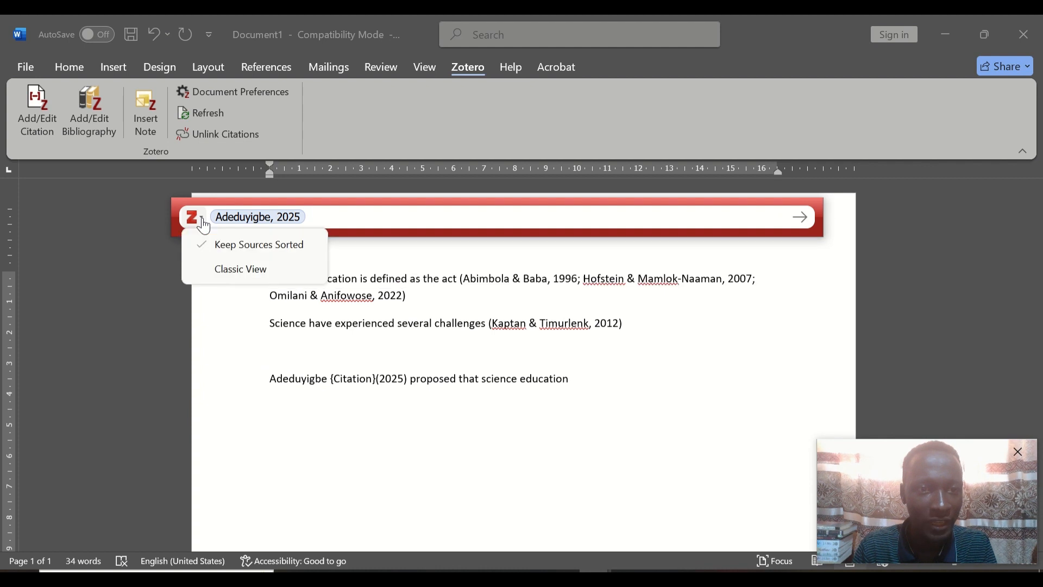
left_click(217, 271)
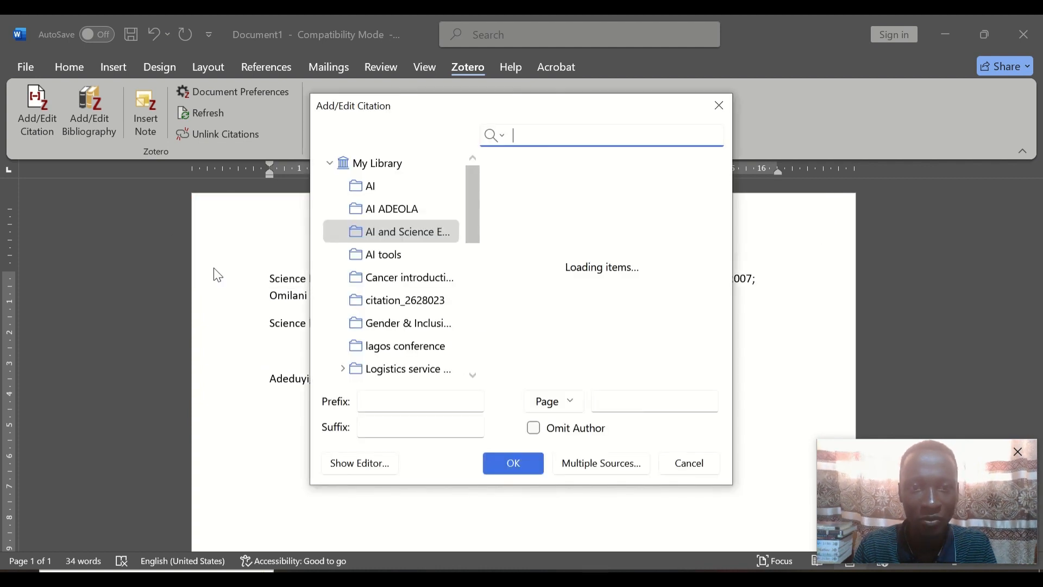
left_click(538, 428)
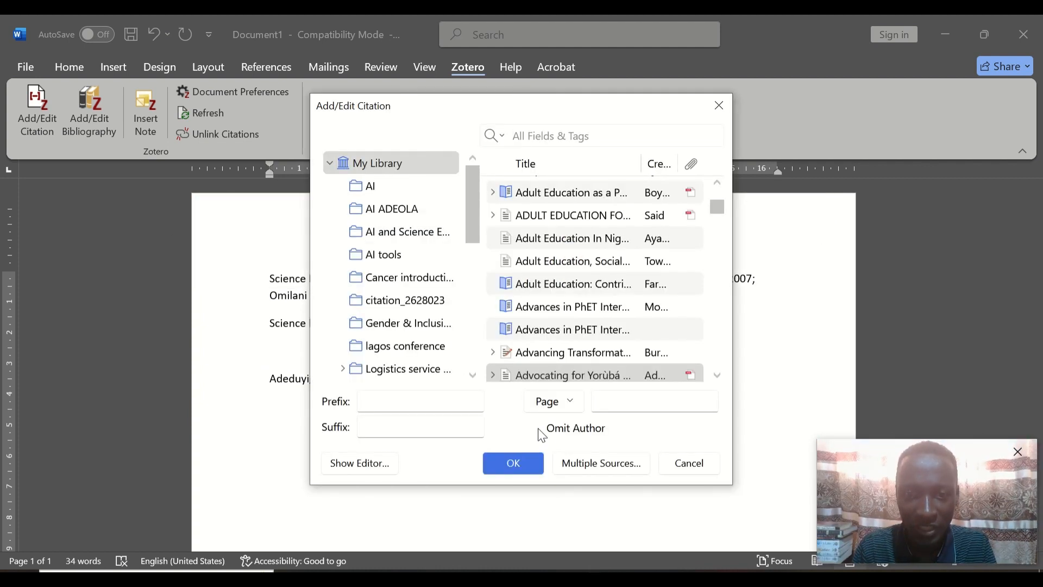
left_click(518, 463)
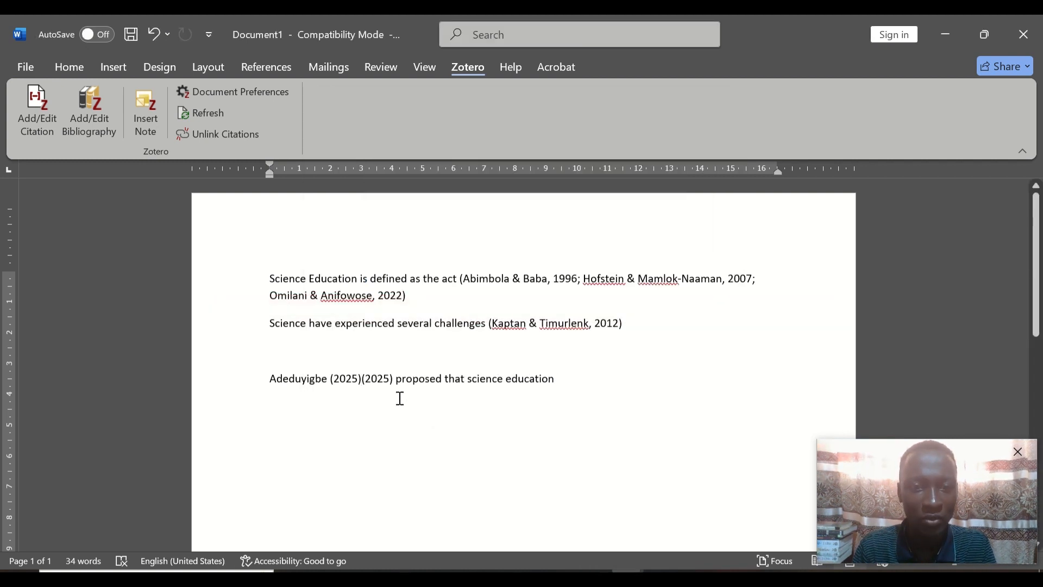
Step: Delete the manually written "(2025)" that follows the inserted Zotero citation
key("shift+Right")
key("shift+Right")
key("shift+Right")
key("shift+Right")
key("shift+Right")
key("shift+Right")
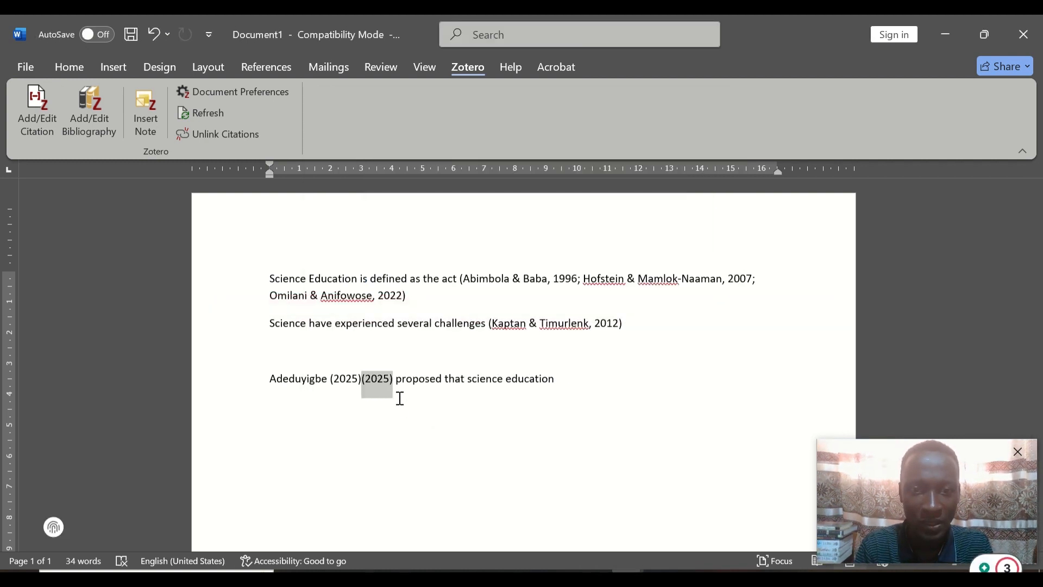
key("Delete")
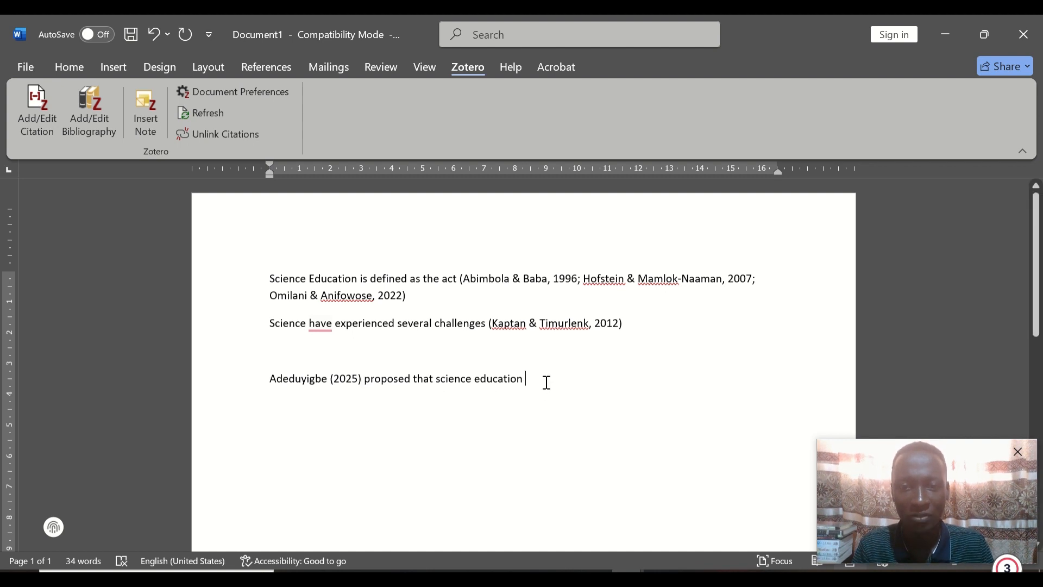
Step: Add blank lines below the last sentence and write the heading "References"
key("Return")
key("Return")
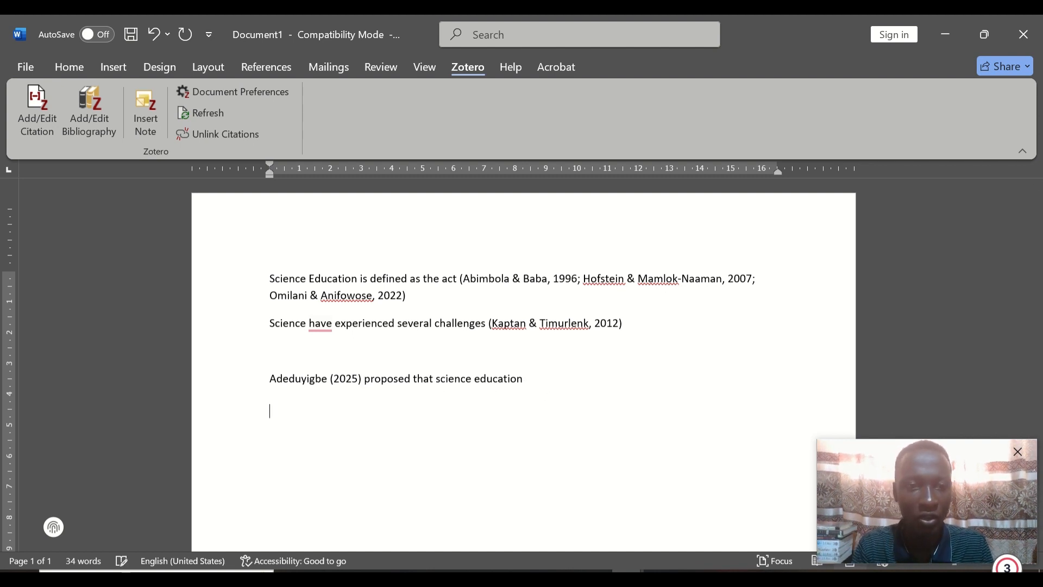
type("References")
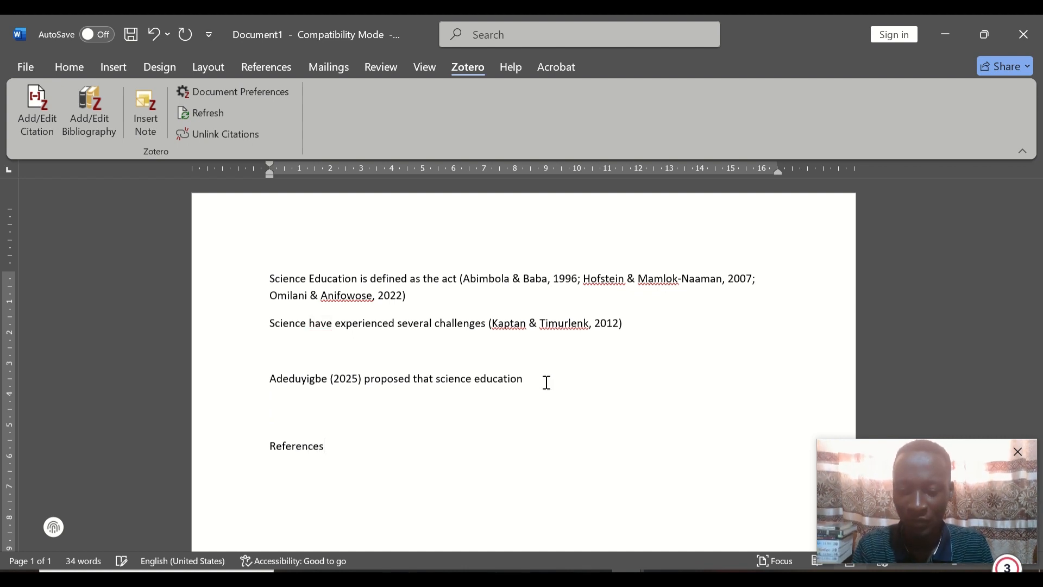
Step: Make the "References" heading below the last sentence bold
key("shift+Left")
key("shift+Left")
key("shift+Left")
key("shift+Left")
key("shift+Left")
key("shift+Left")
key("shift+Left")
key("shift+Left")
key("shift+Left")
key("shift+Left")
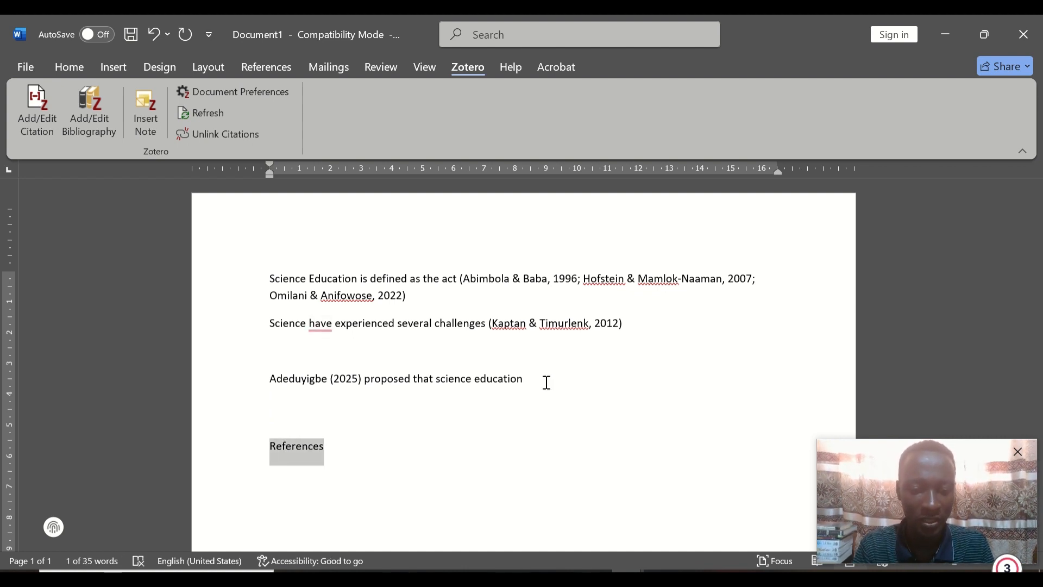
key("ctrl+b")
key("Right")
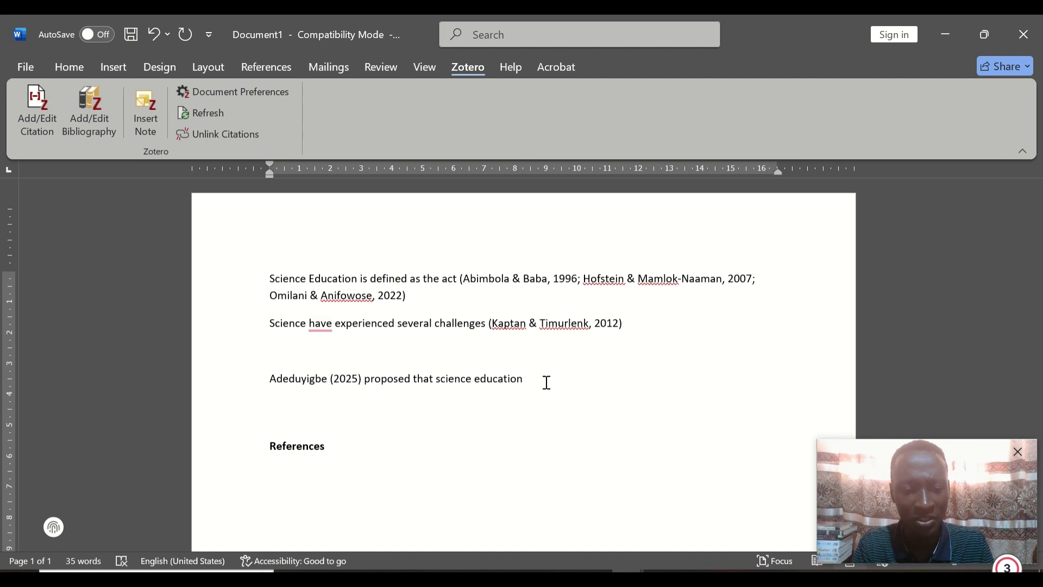
Step: Insert the Zotero bibliography on a new line directly below the "References" heading
key("Return")
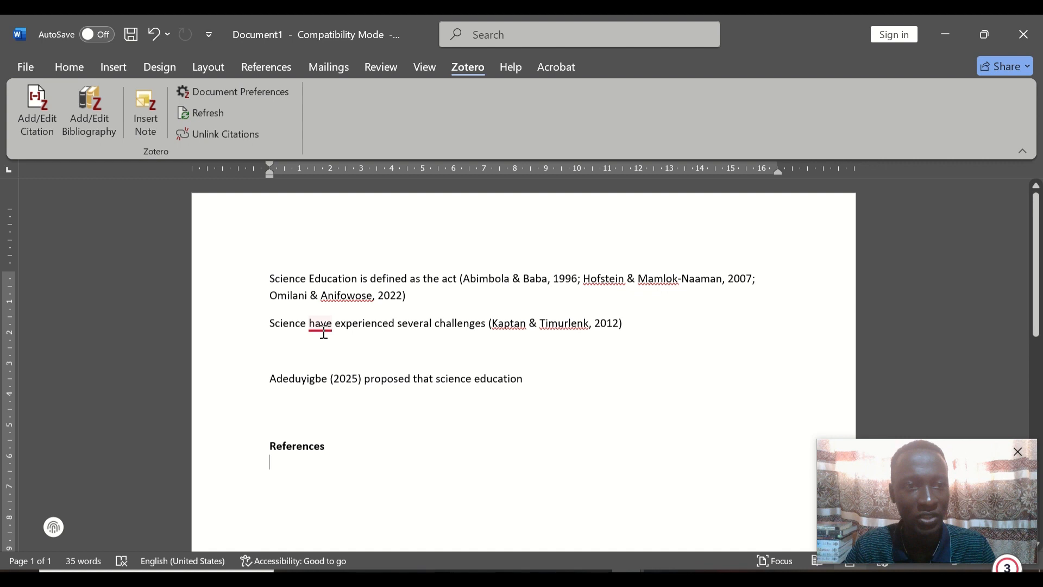
left_click(88, 119)
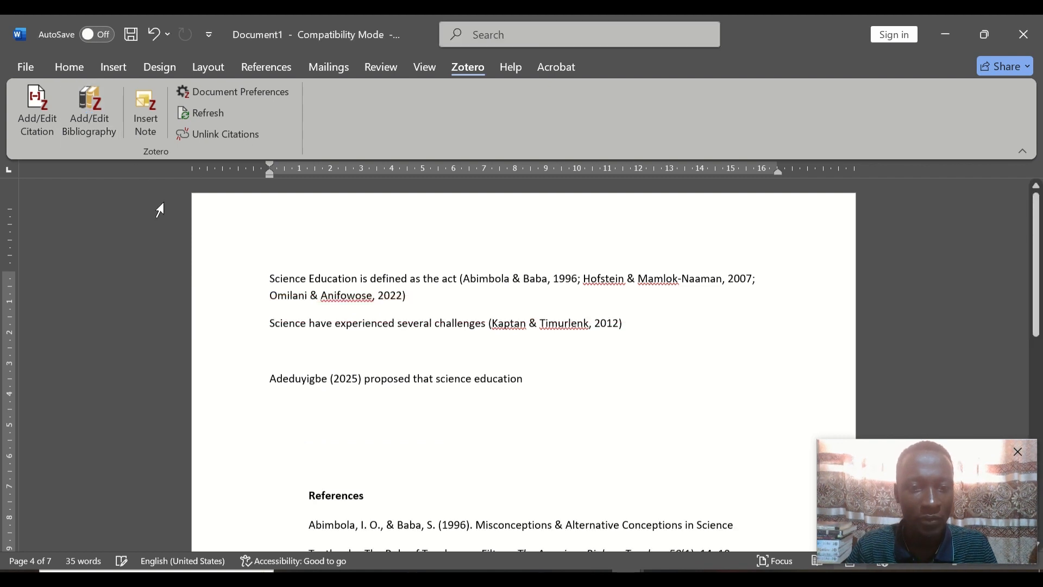
scroll(377, 484, "down", 3)
scroll(376, 473, "down", 3)
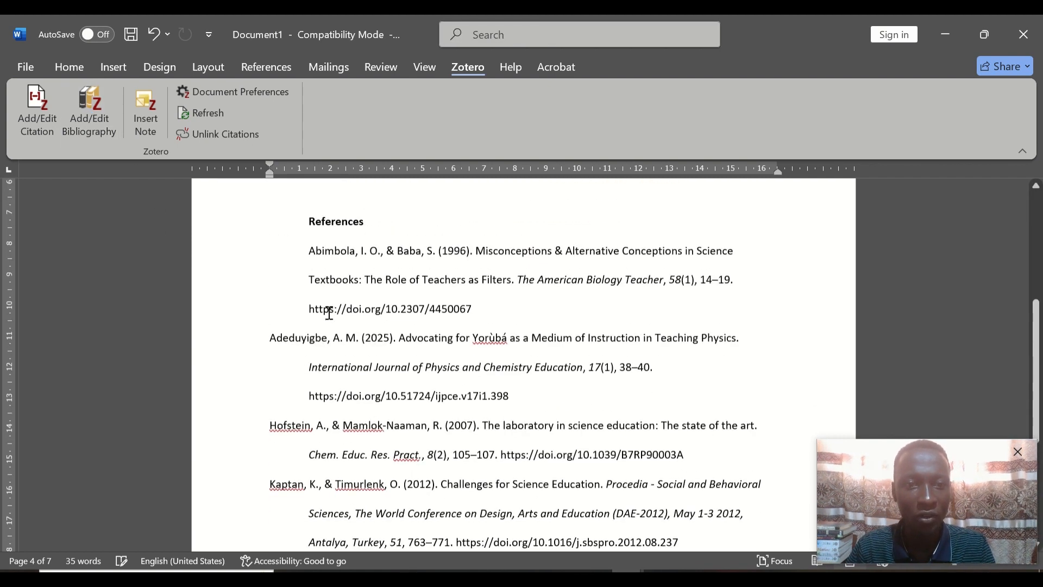
Step: Remove one blank line above the "References" heading and review the entries in the reference list
left_click(312, 221)
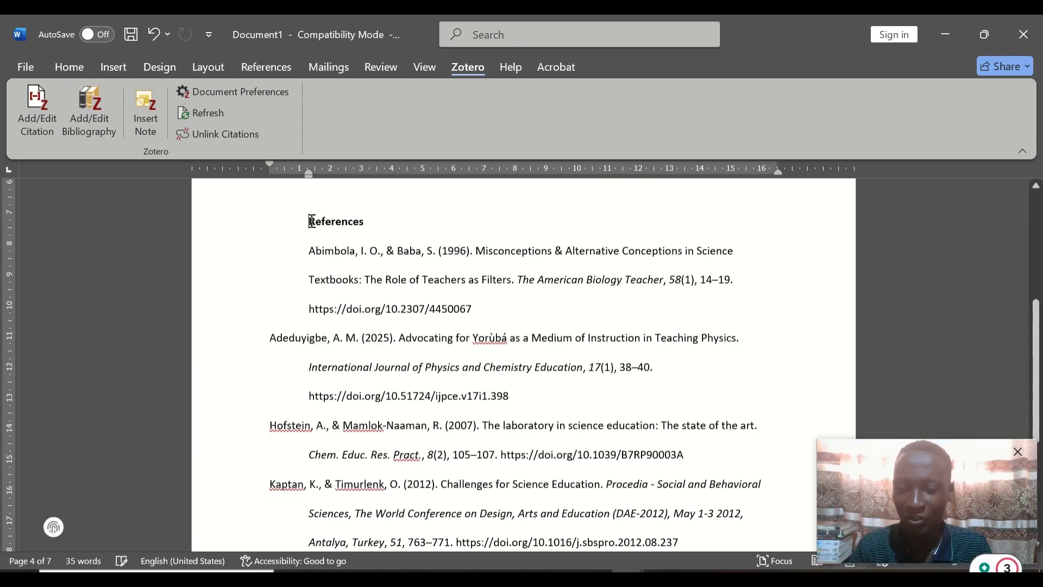
scroll(522, 364, "down", 1)
scroll(379, 303, "down", 1)
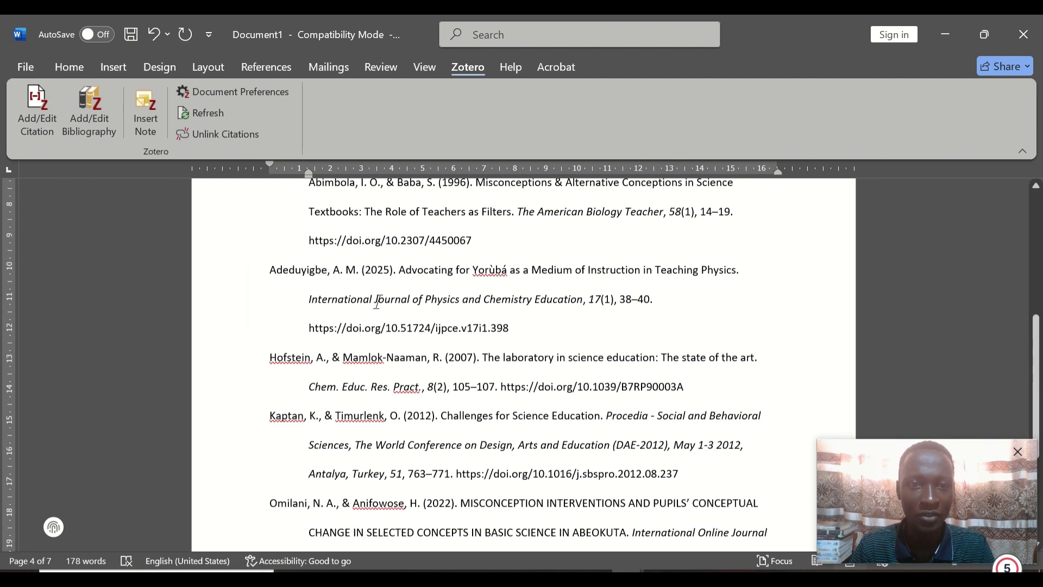
scroll(379, 303, "up", 4)
scroll(380, 303, "down", 4)
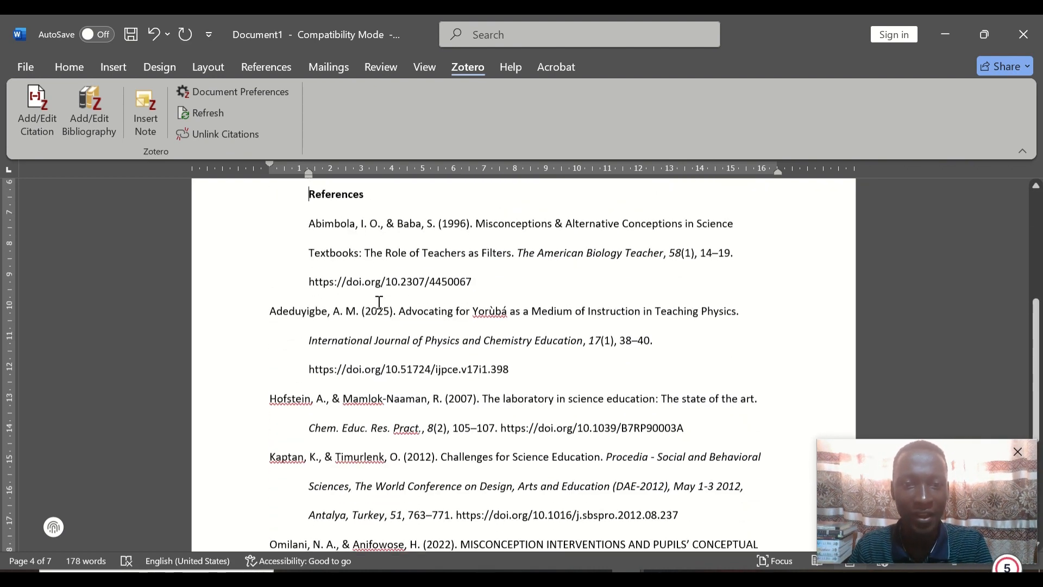
Step: Place the cursor between the author's surname and the "(2025)" citation in the last sentence above the references
scroll(379, 303, "up", 7)
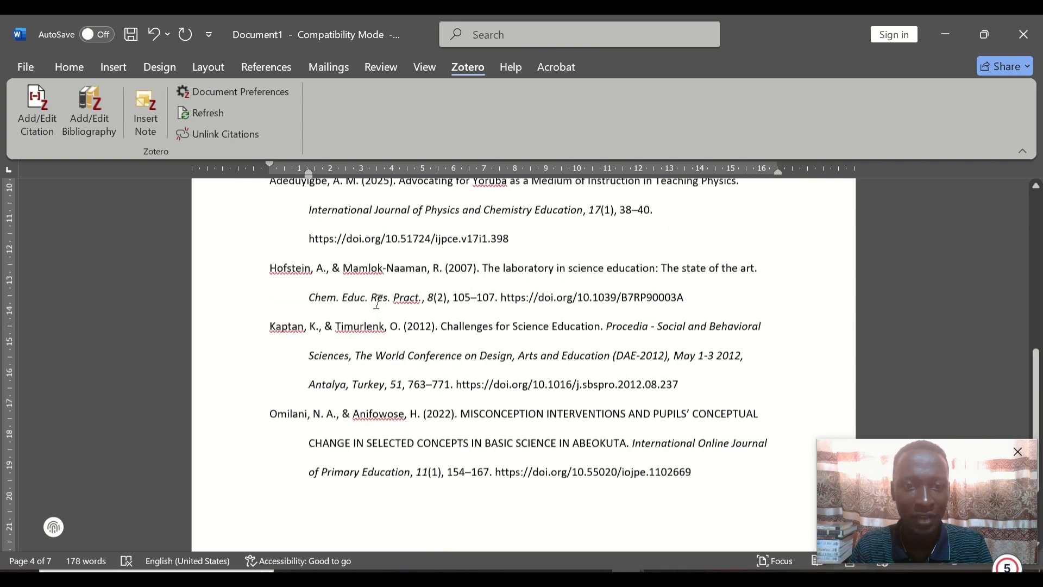
scroll(379, 303, "up", 1)
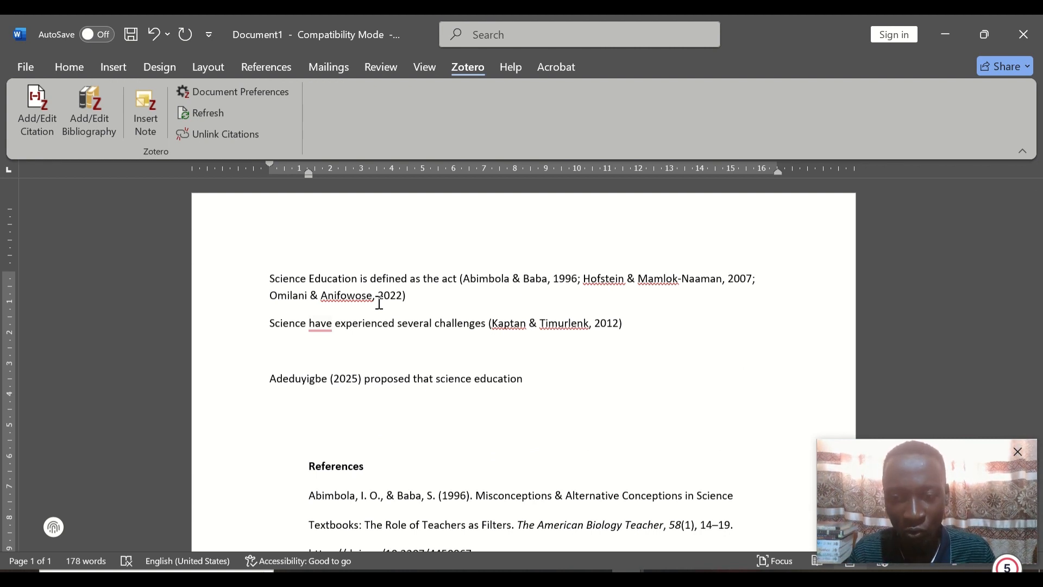
left_click(328, 378)
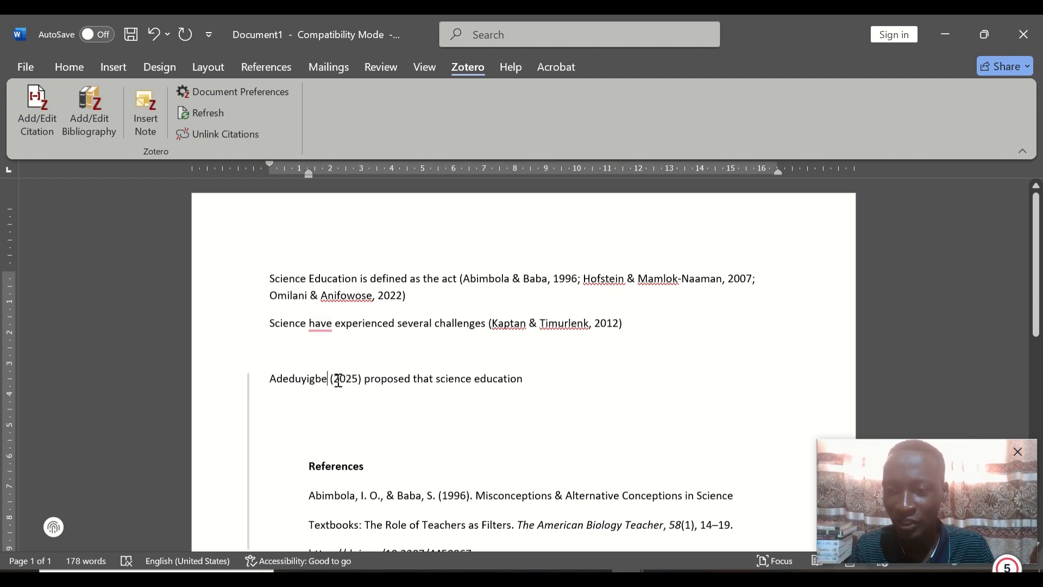